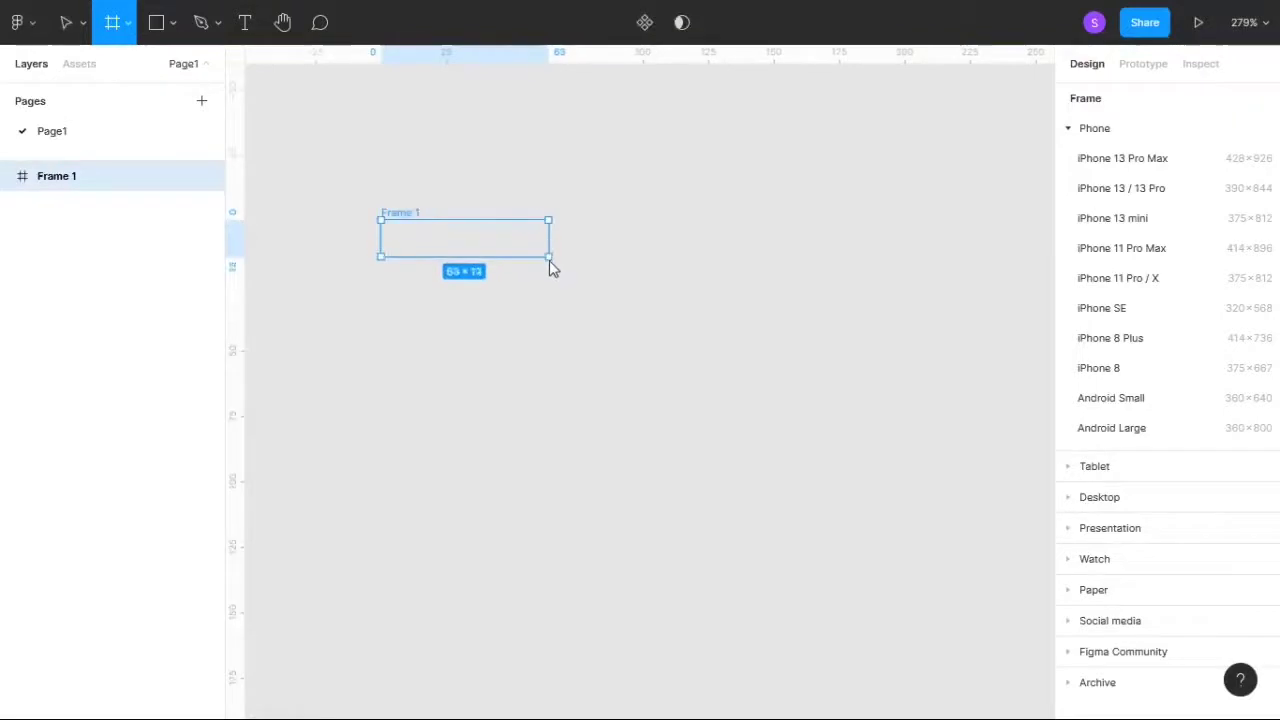
- Resize the new frame to 160 × 80 and move it horizontally to about X -27
{"action": "left_click", "coordinate": [1137, 207]}
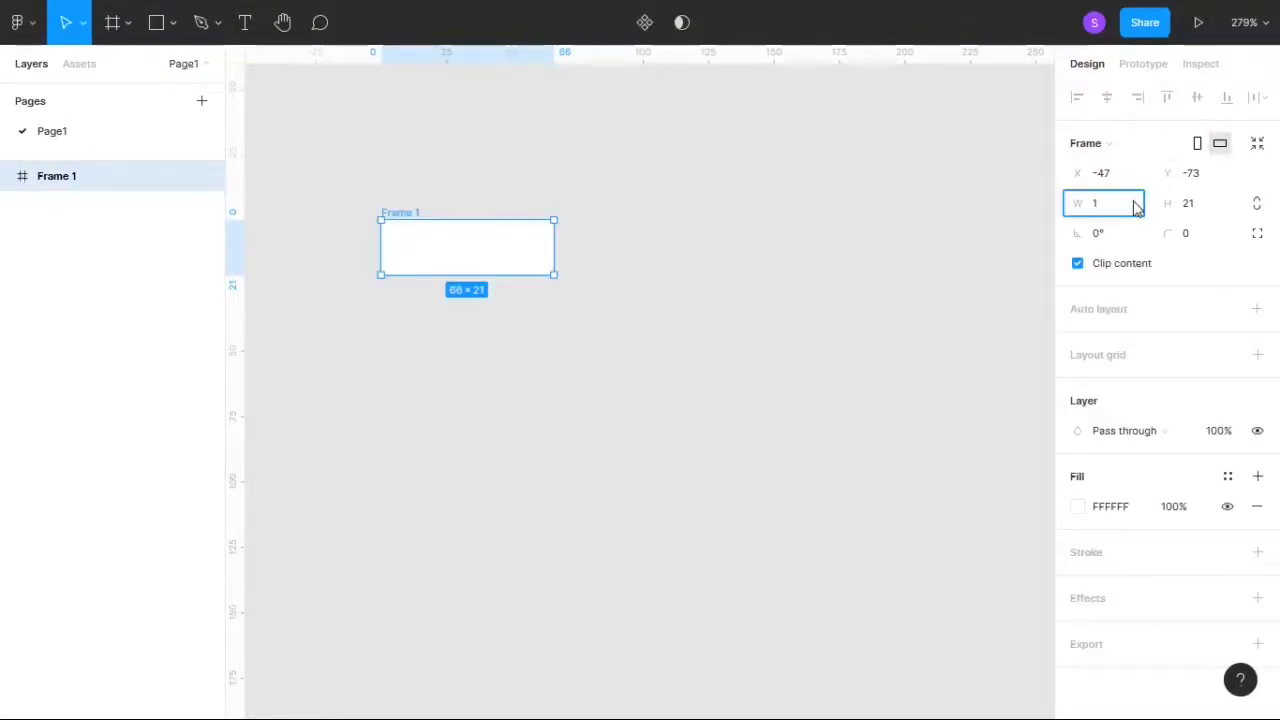
{"action": "type", "text": "160"}
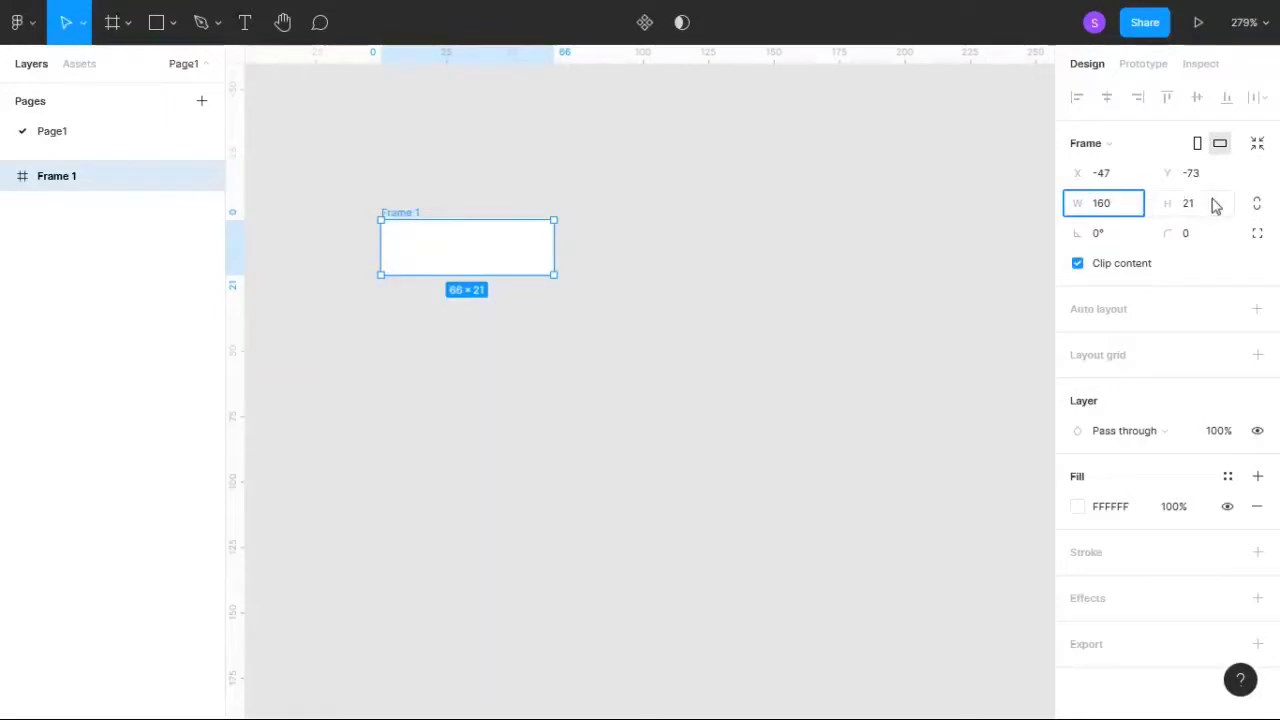
{"action": "left_click", "coordinate": [1212, 205]}
{"action": "key", "text": "BackSpace"}
{"action": "type", "text": "60"}
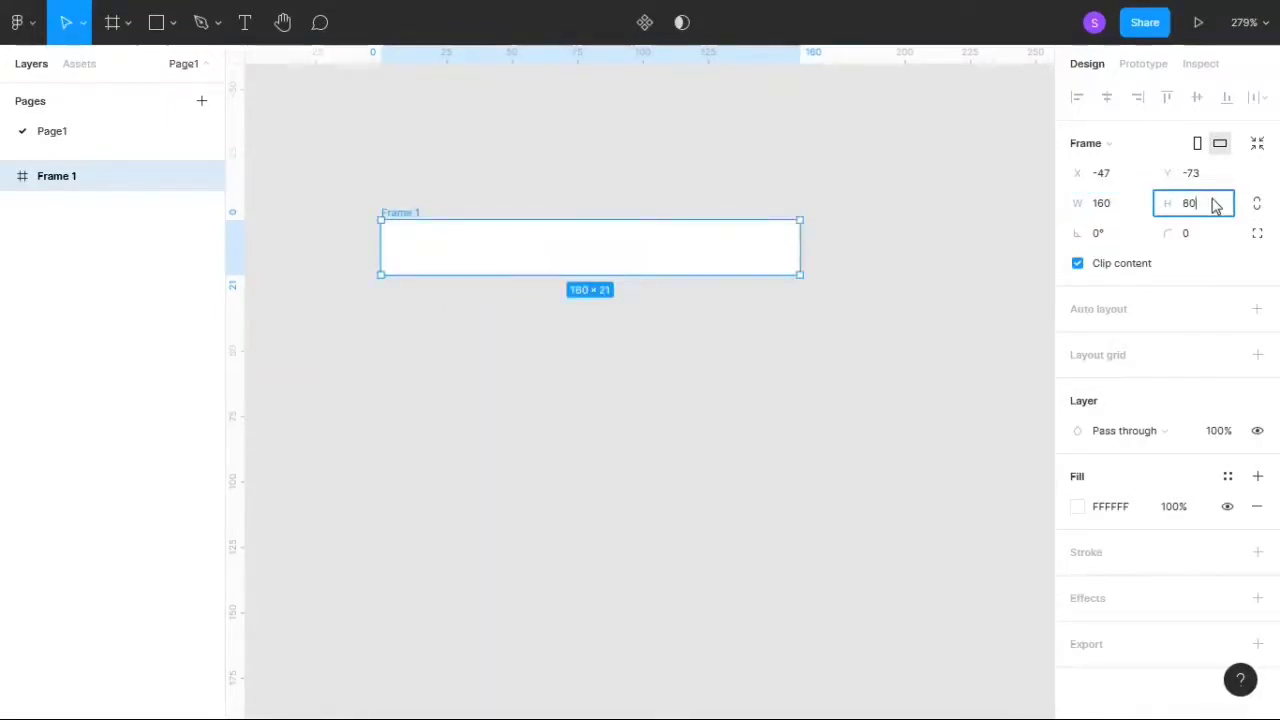
{"action": "key", "text": "Return"}
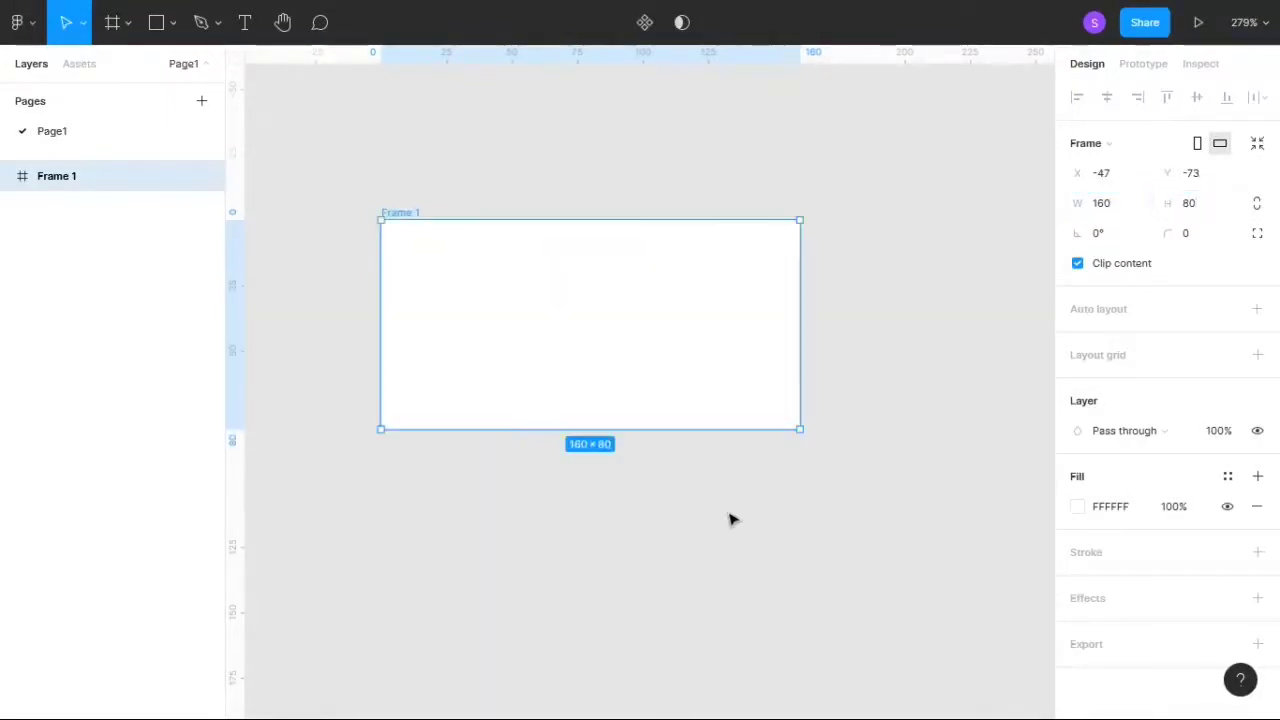
{"action": "left_click", "coordinate": [709, 543]}
{"action": "left_click_drag", "start_coordinate": [566, 349], "coordinate": [619, 349]}
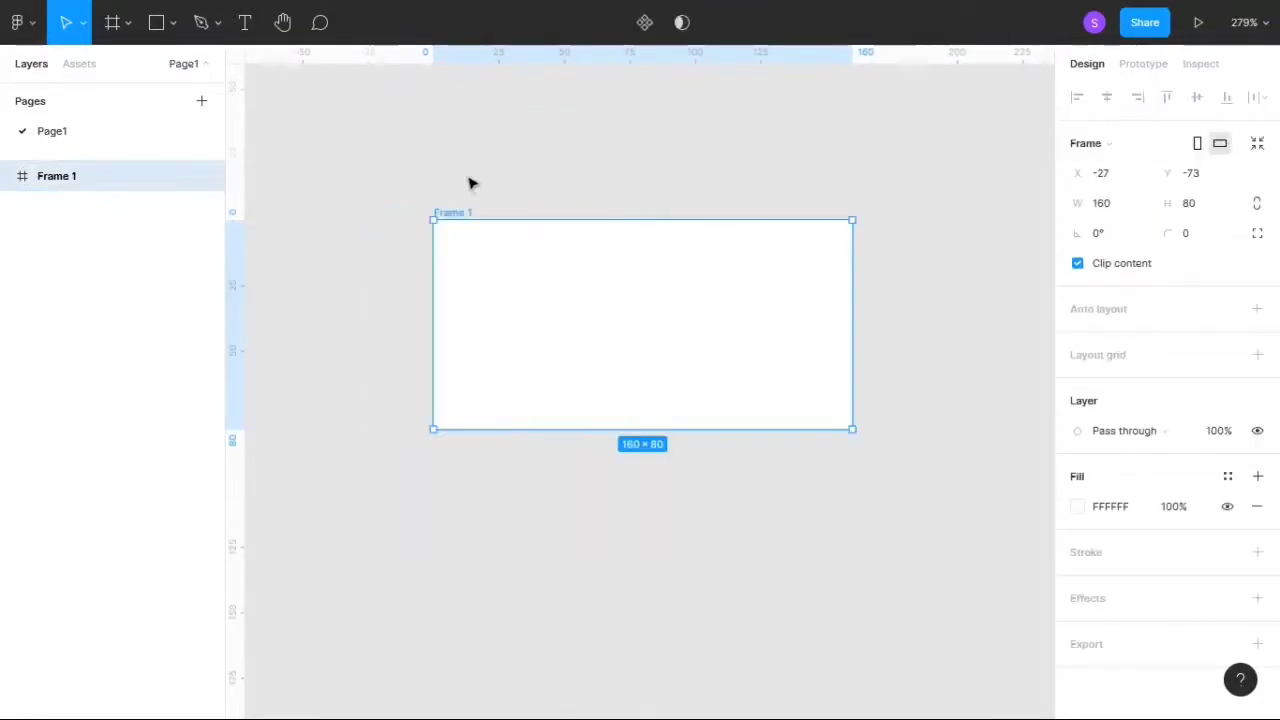
- Give the frame a corner radius of 50 and apply the Gray 6 color style as its fill
{"action": "left_click", "coordinate": [1210, 235]}
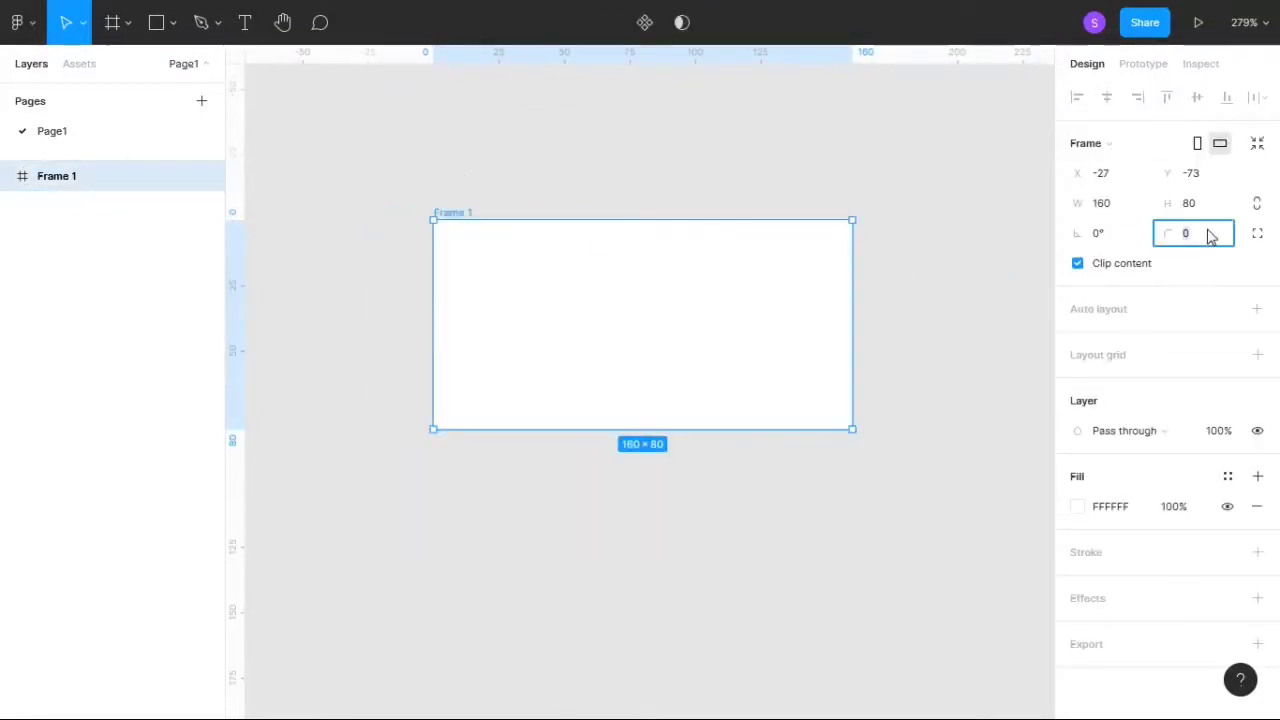
{"action": "key", "text": "Return"}
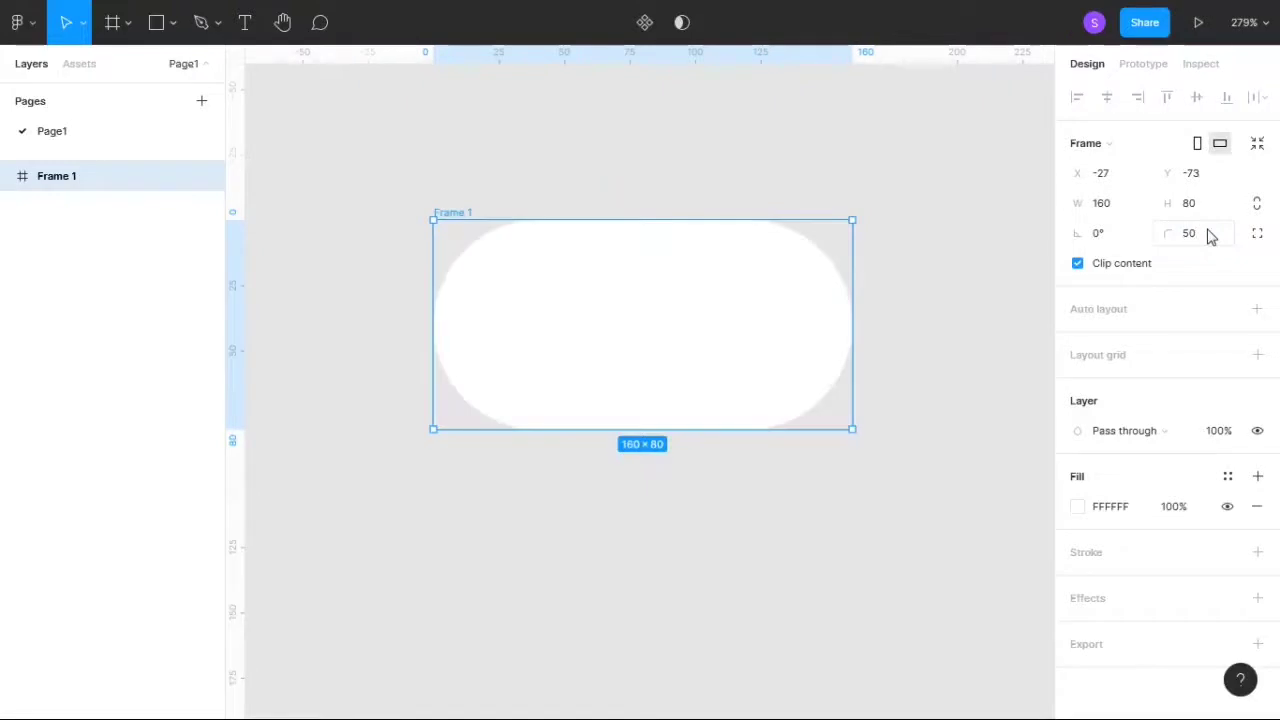
{"action": "left_click", "coordinate": [1229, 478]}
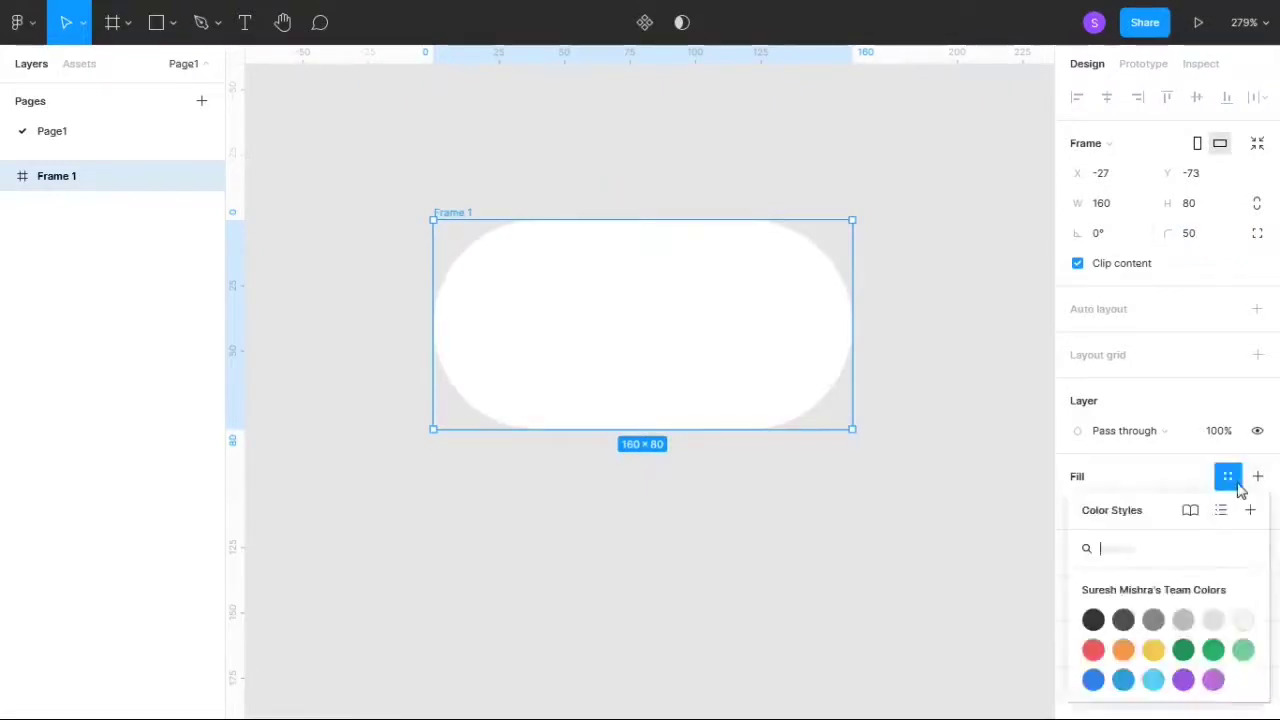
{"action": "left_click", "coordinate": [1216, 621]}
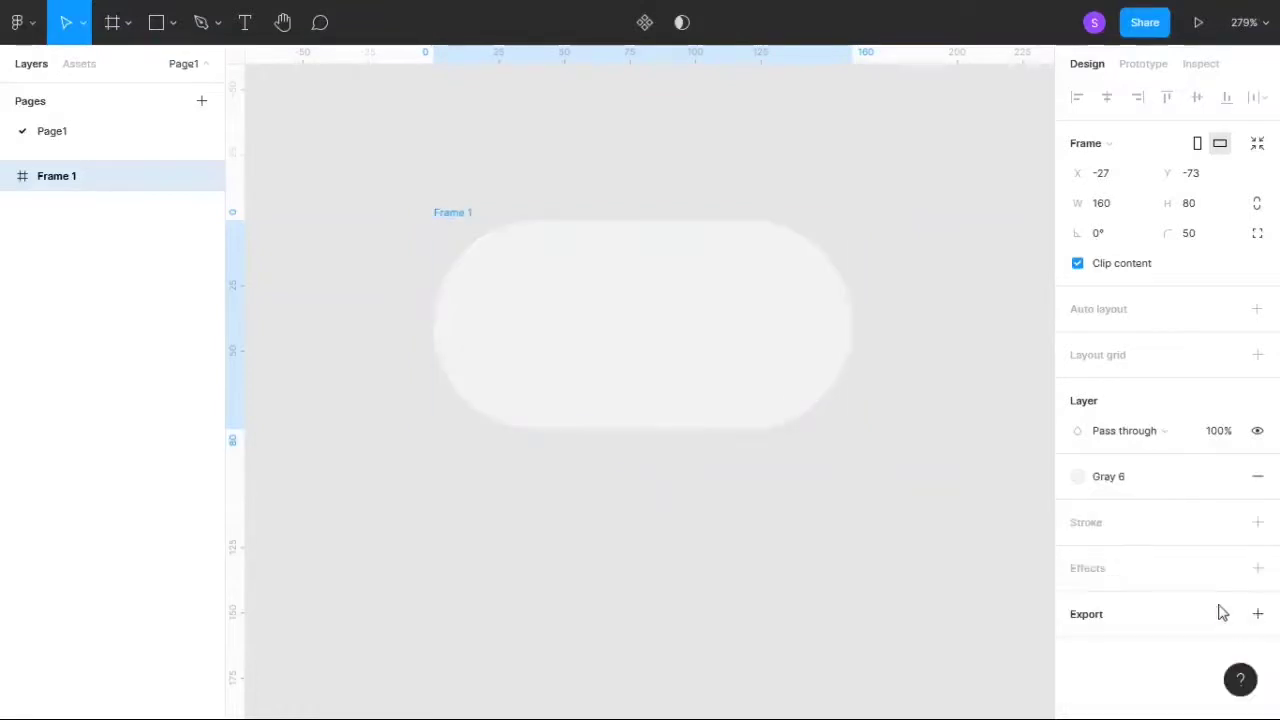
{"action": "left_click", "coordinate": [946, 473]}
{"action": "left_click", "coordinate": [612, 330]}
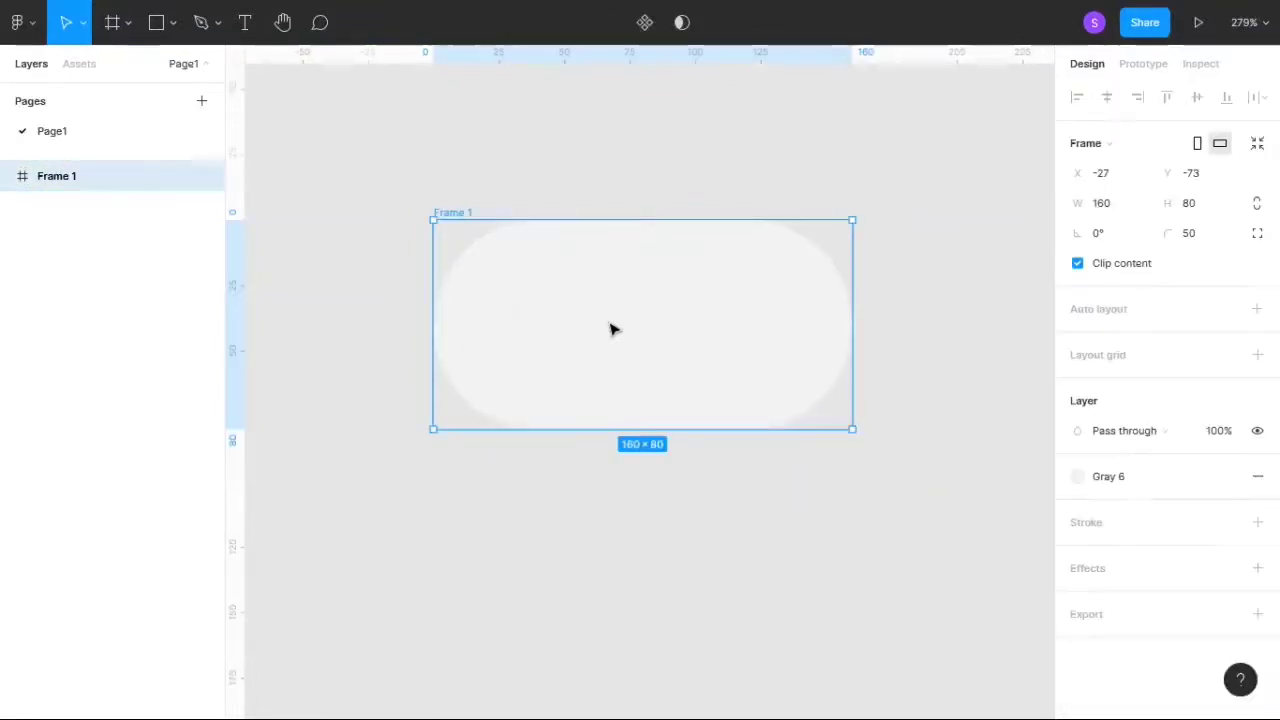
- Rename the frame to off_state
{"action": "double_click", "coordinate": [469, 212]}
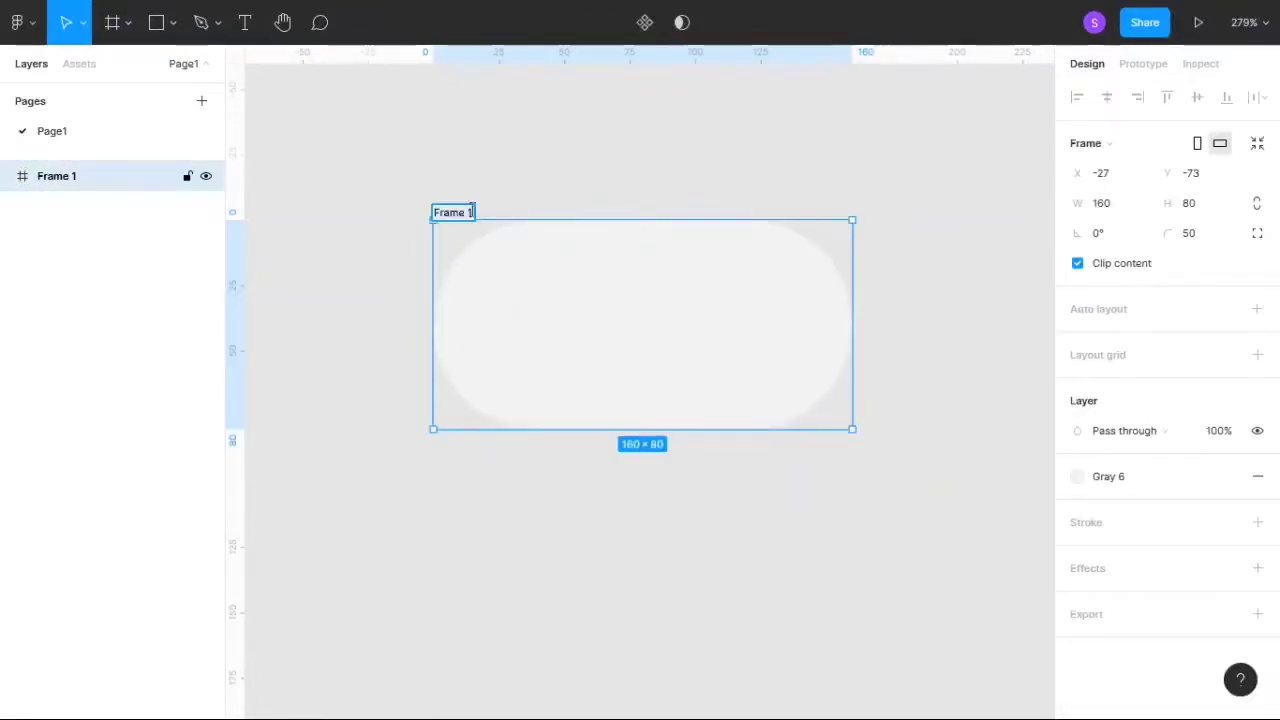
{"action": "key", "text": "Return"}
{"action": "type", "text": "OFF_STATE"}
{"action": "key", "text": "Return"}
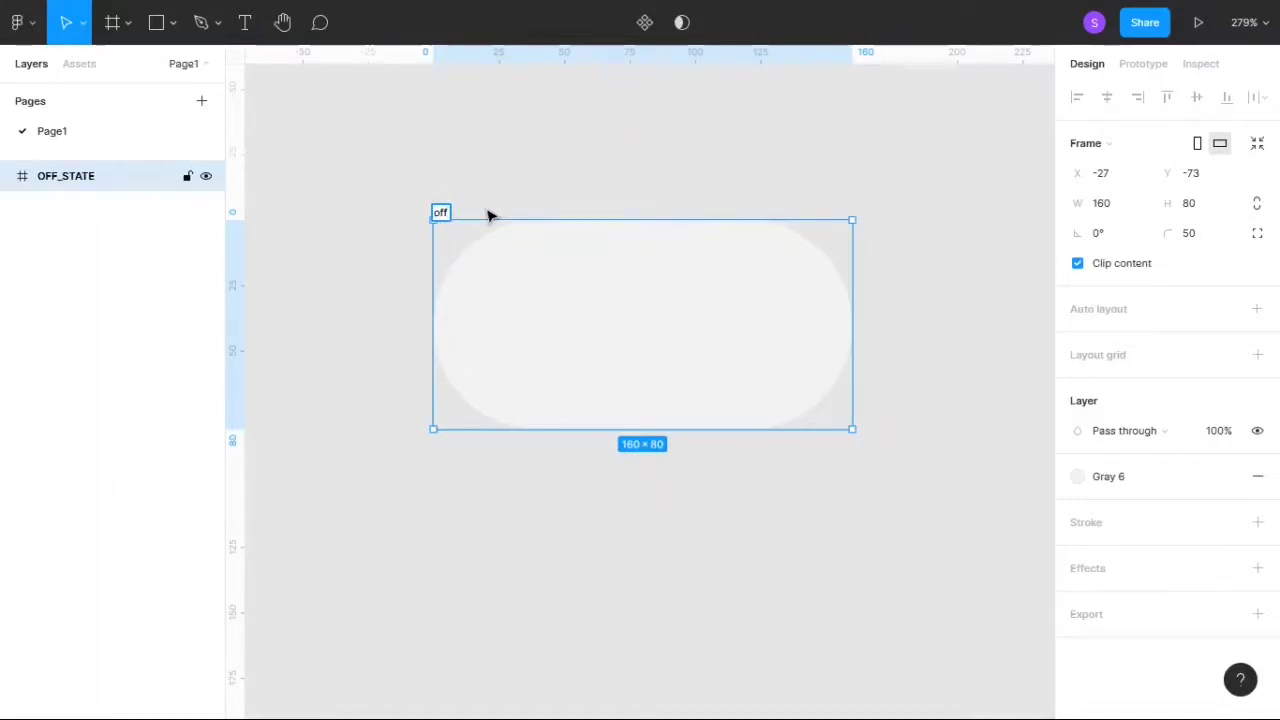
{"action": "type", "text": "ff_state"}
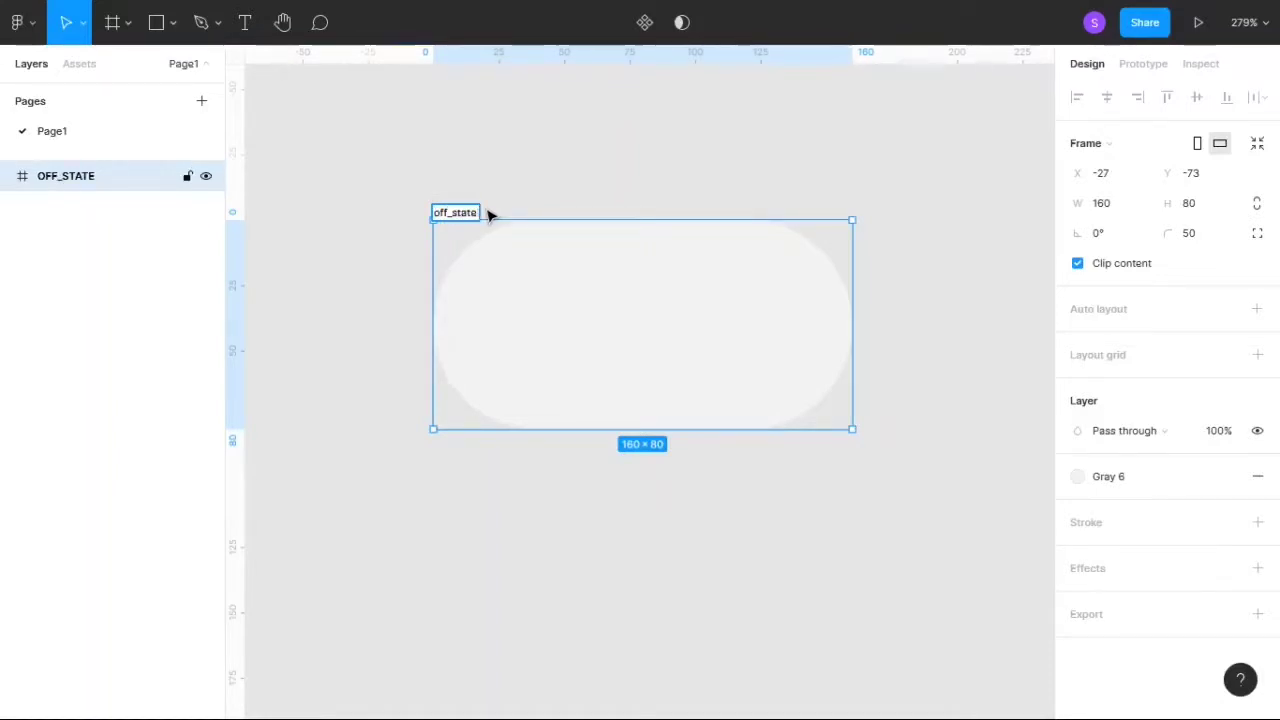
{"action": "key", "text": "Return"}
{"action": "left_click", "coordinate": [505, 176]}
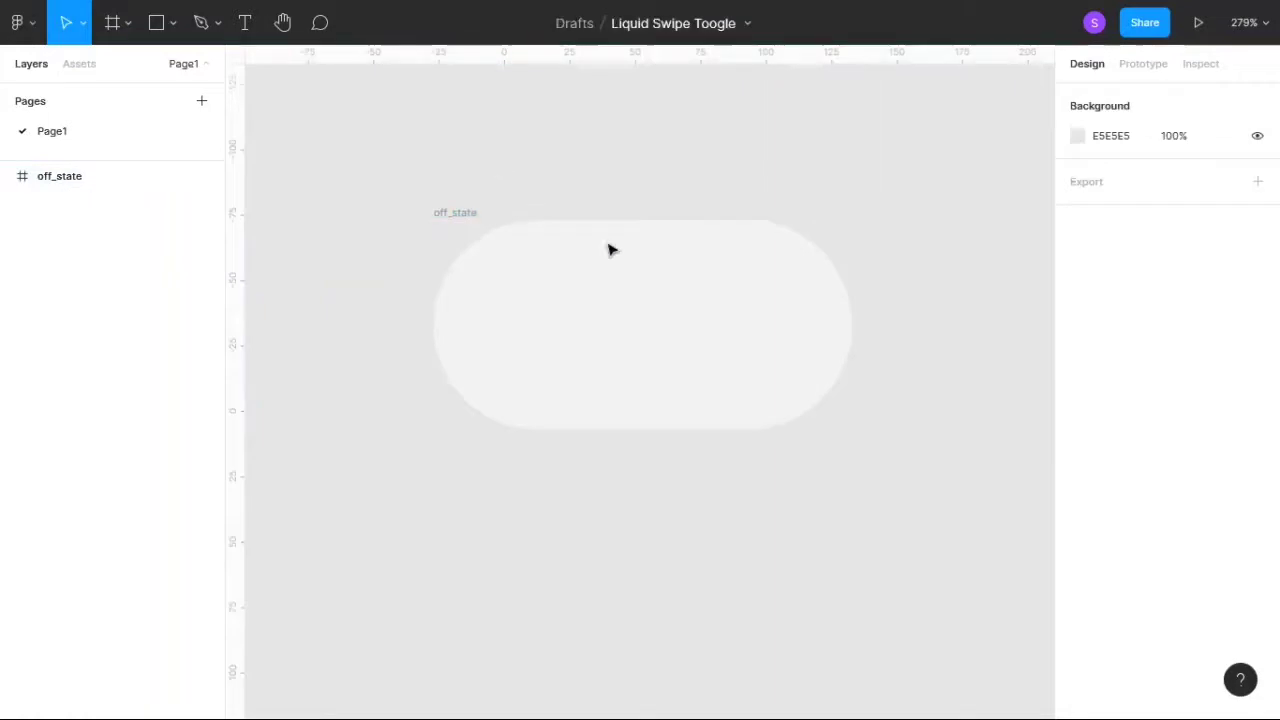
- Draw a rectangle inside the off_state frame and set its size to 64 × 64
{"action": "left_click", "coordinate": [156, 22]}
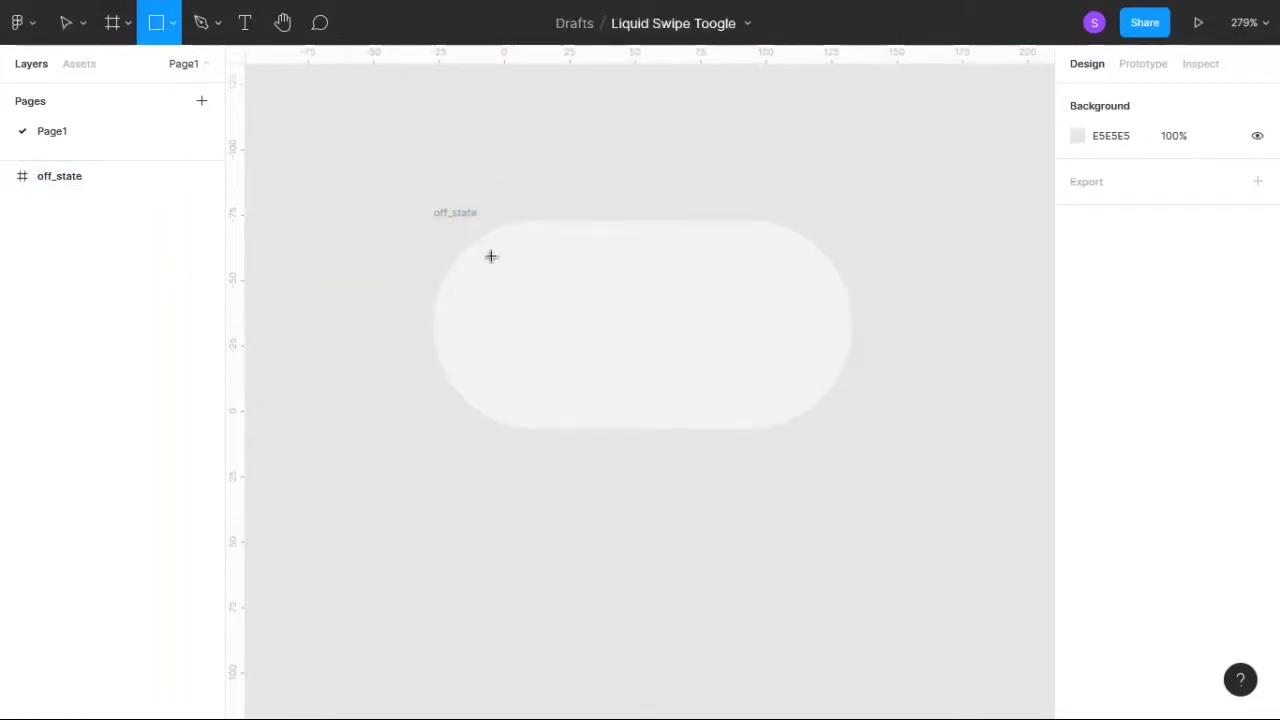
{"action": "left_click_drag", "start_coordinate": [508, 257], "coordinate": [654, 397]}
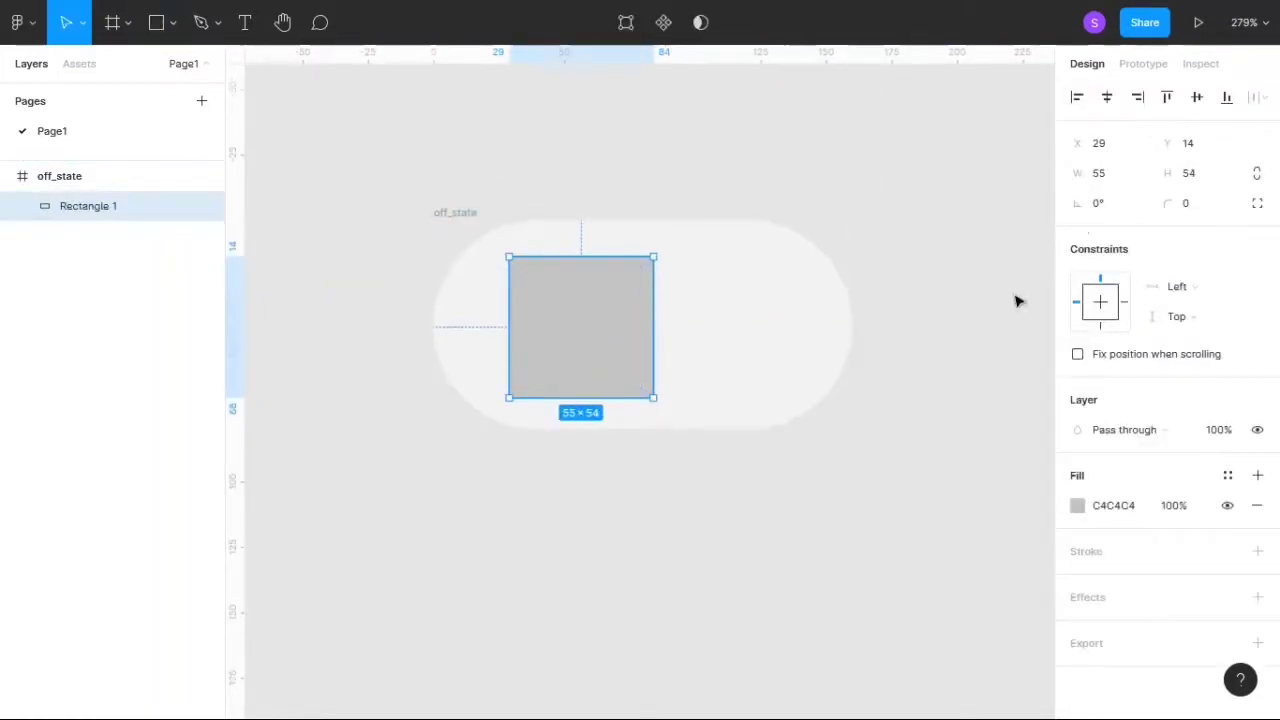
{"action": "left_click", "coordinate": [1127, 186]}
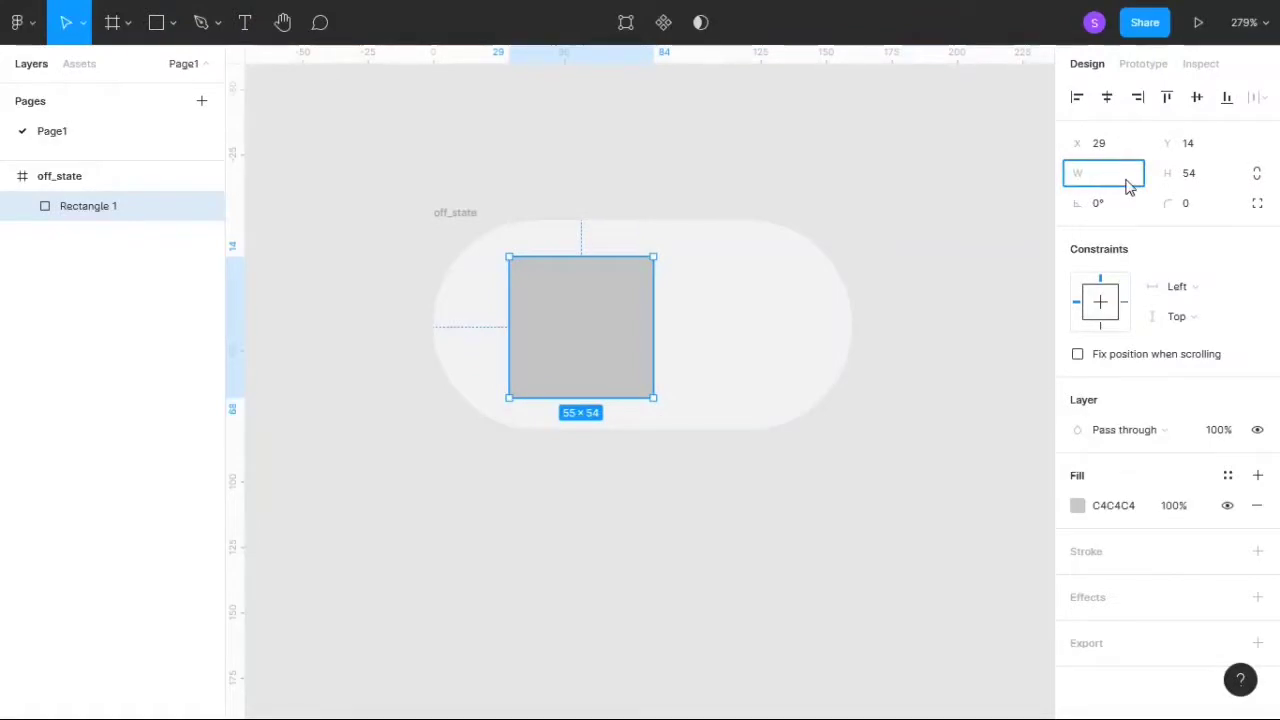
{"action": "left_click", "coordinate": [1210, 178]}
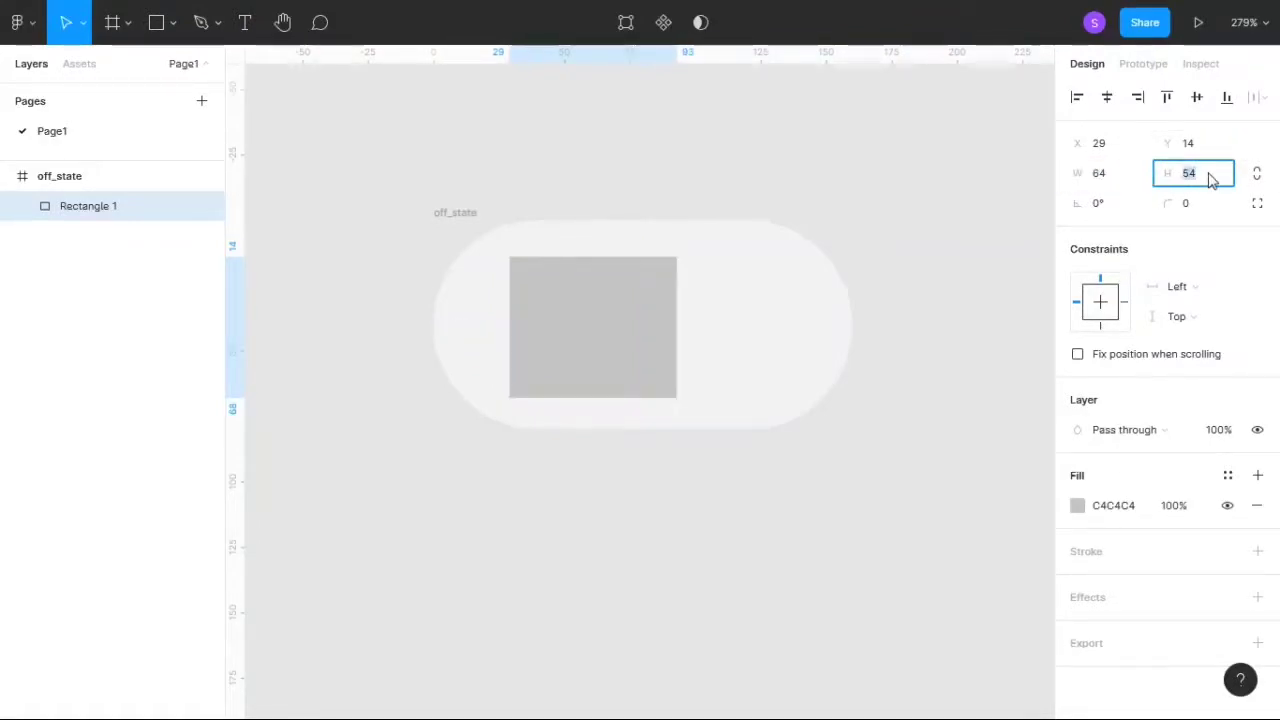
{"action": "type", "text": "64"}
{"action": "key", "text": "Return"}
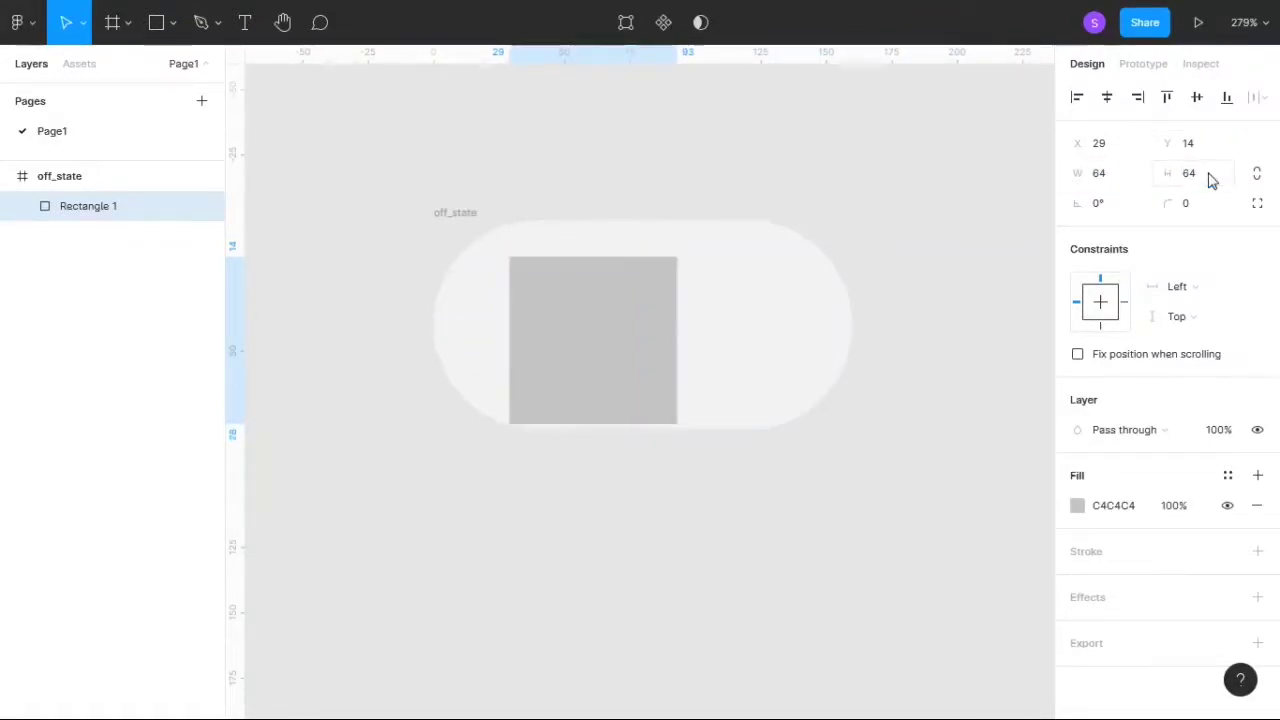
- Change the rectangle's fill color to FFFFFF
{"action": "left_click", "coordinate": [1077, 506]}
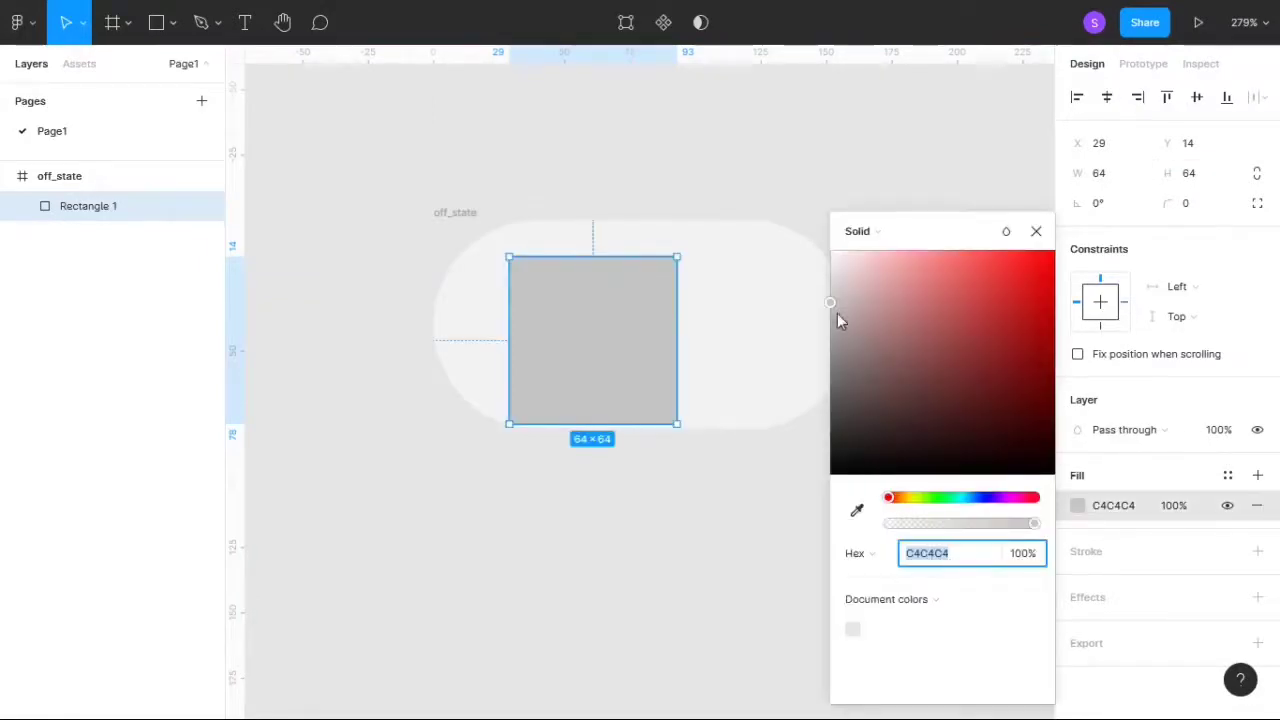
{"action": "type", "text": "FFFFFF"}
{"action": "key", "text": "Return"}
{"action": "left_click", "coordinate": [1036, 231]}
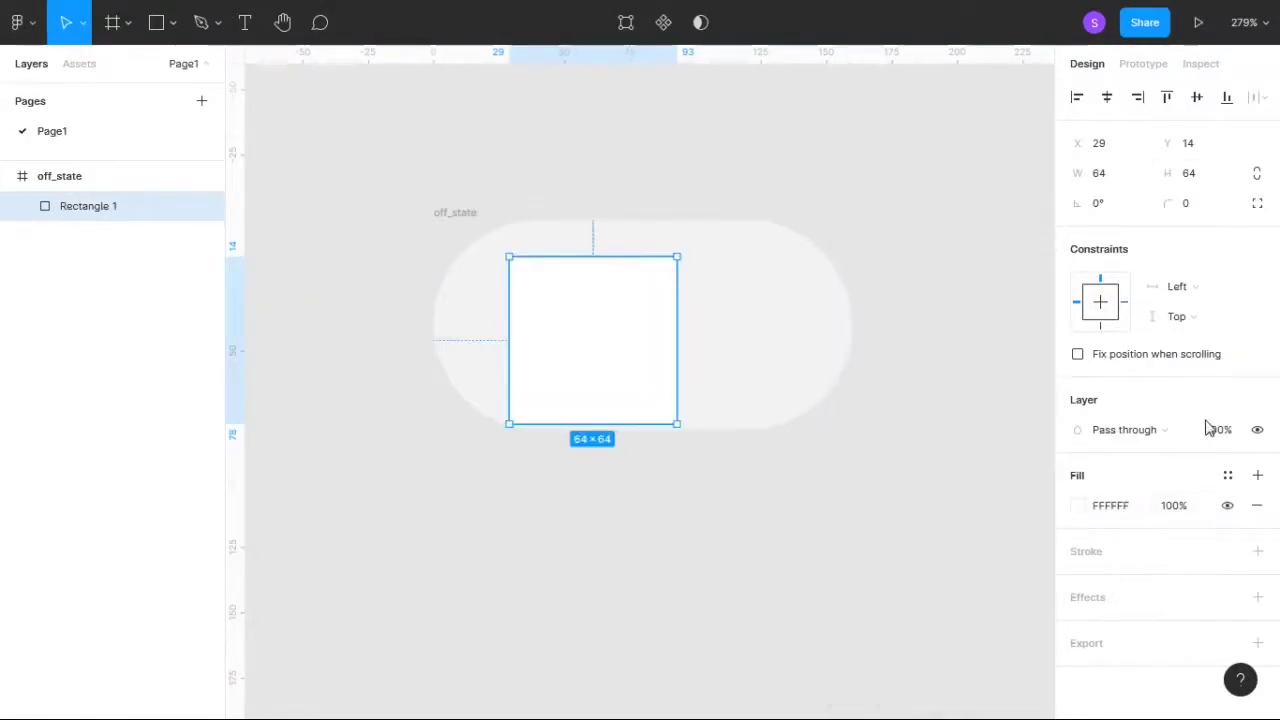
- Round the white square's corners with a radius of 50 and move it to about X 6, Y 8 in the frame
{"action": "left_click", "coordinate": [1199, 208]}
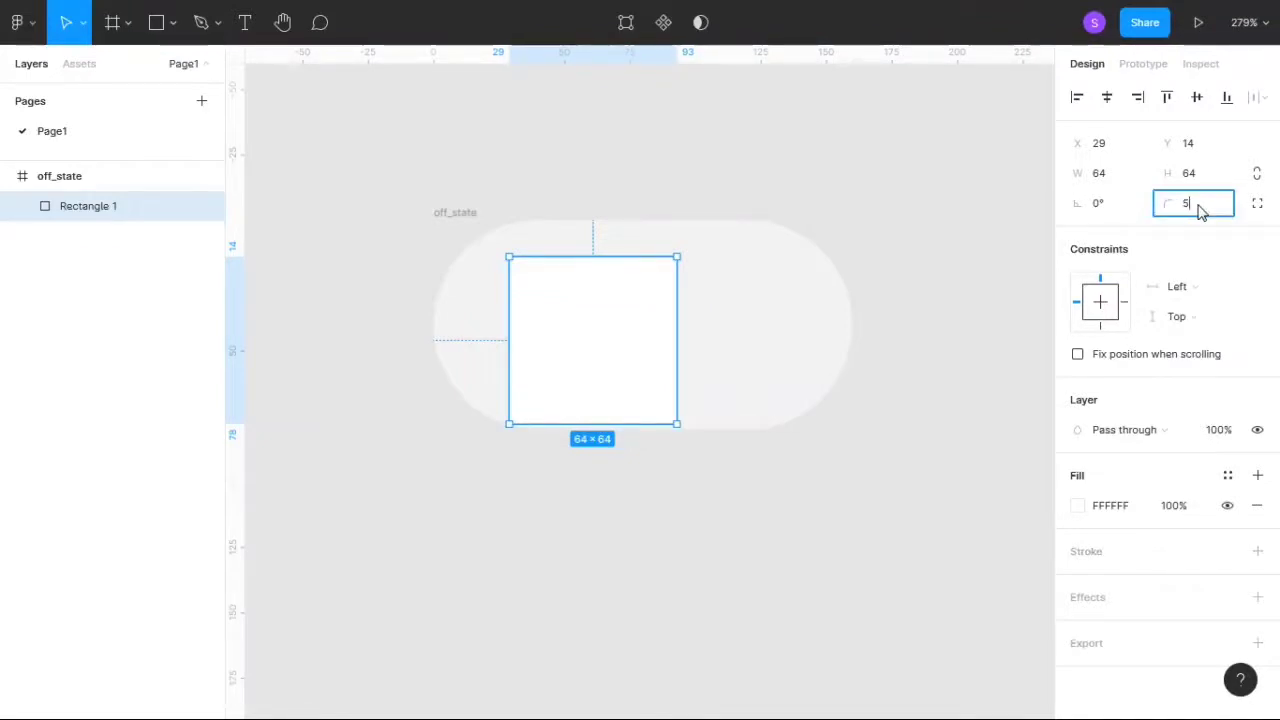
{"action": "type", "text": "50"}
{"action": "key", "text": "Return"}
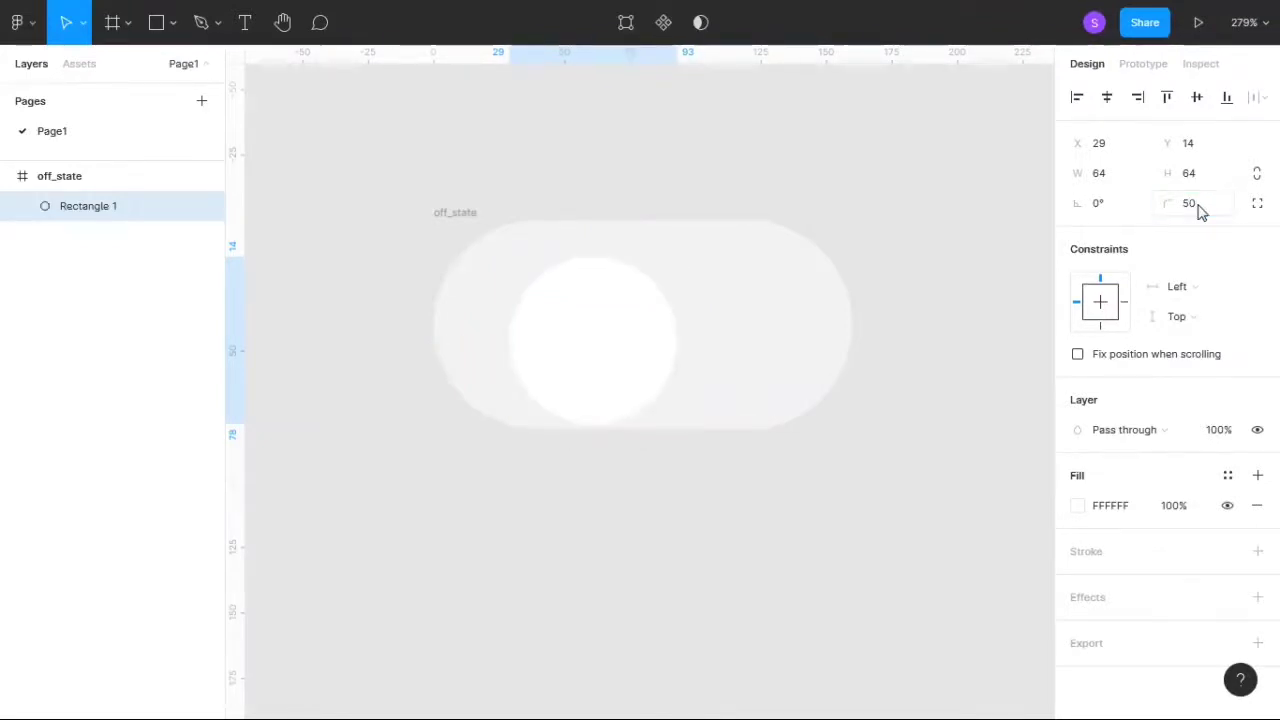
{"action": "left_click_drag", "start_coordinate": [604, 355], "coordinate": [543, 334]}
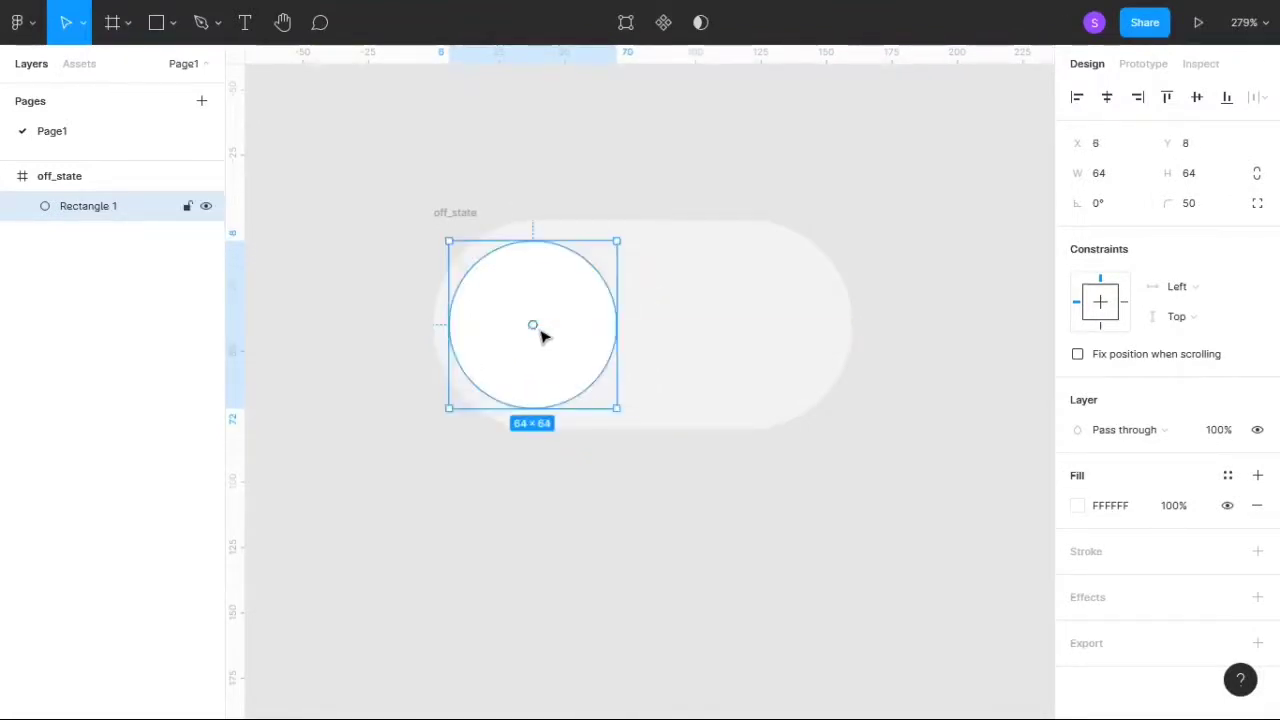
- Add a drop shadow to the white circle with a Y offset of 0 and a blur of 12
{"action": "left_click", "coordinate": [1255, 597]}
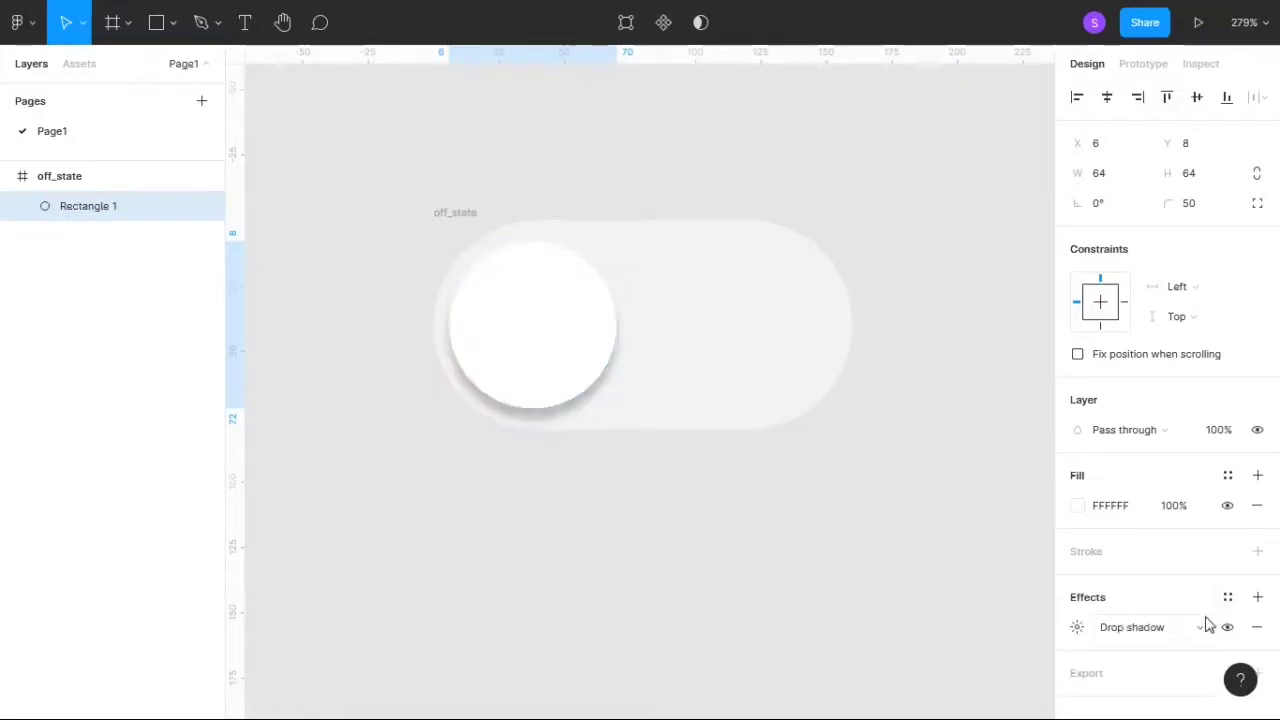
{"action": "left_click", "coordinate": [1078, 628]}
{"action": "left_click", "coordinate": [898, 660]}
{"action": "key", "text": "BackSpace"}
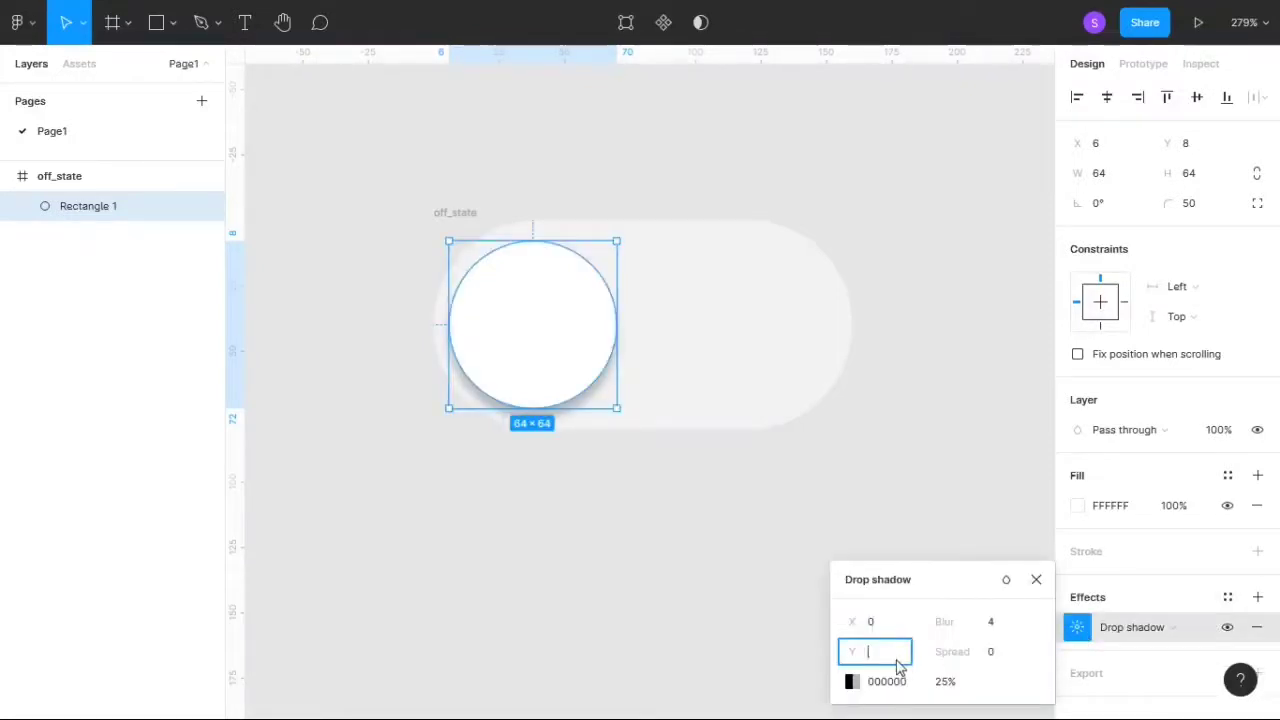
{"action": "type", "text": "0"}
{"action": "left_click", "coordinate": [1003, 624]}
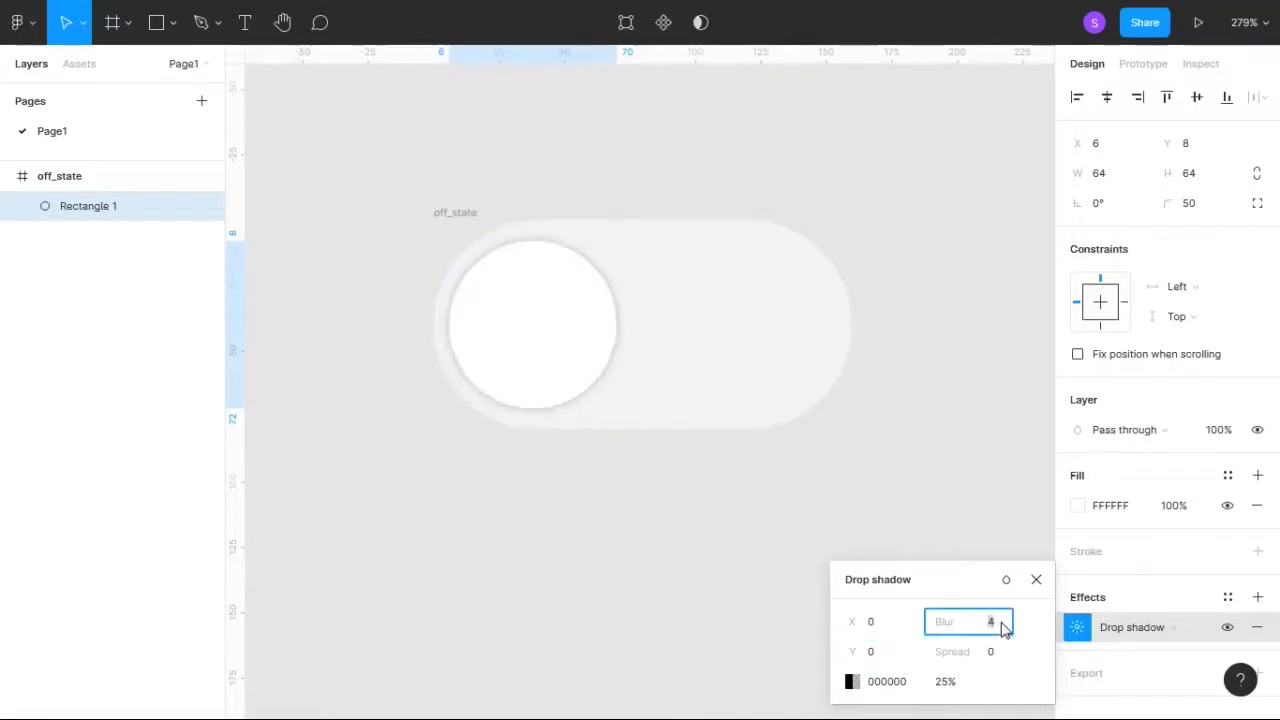
{"action": "key", "text": "BackSpace"}
{"action": "type", "text": "12"}
{"action": "key", "text": "Return"}
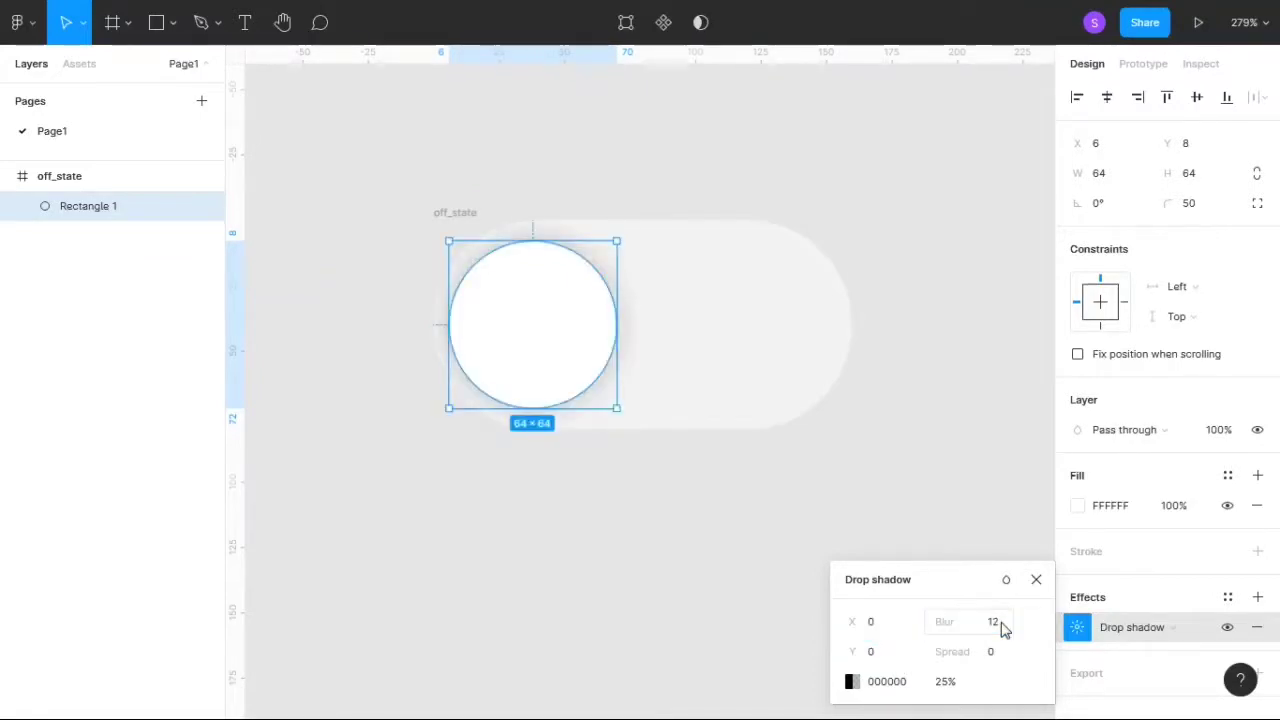
{"action": "left_click", "coordinate": [1036, 579]}
{"action": "left_click", "coordinate": [924, 462]}
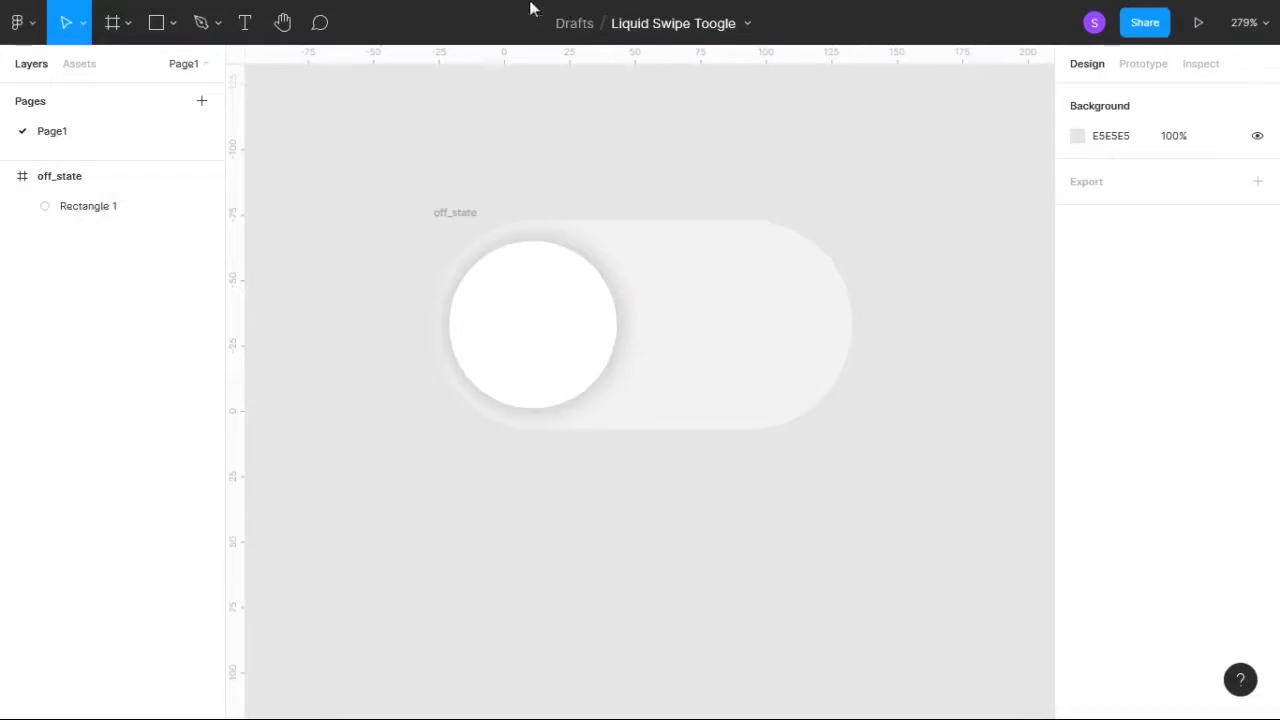
- Duplicate the off_state frame and place the copy directly below the original, at about X -27, Y 22
{"action": "left_click", "coordinate": [474, 213]}
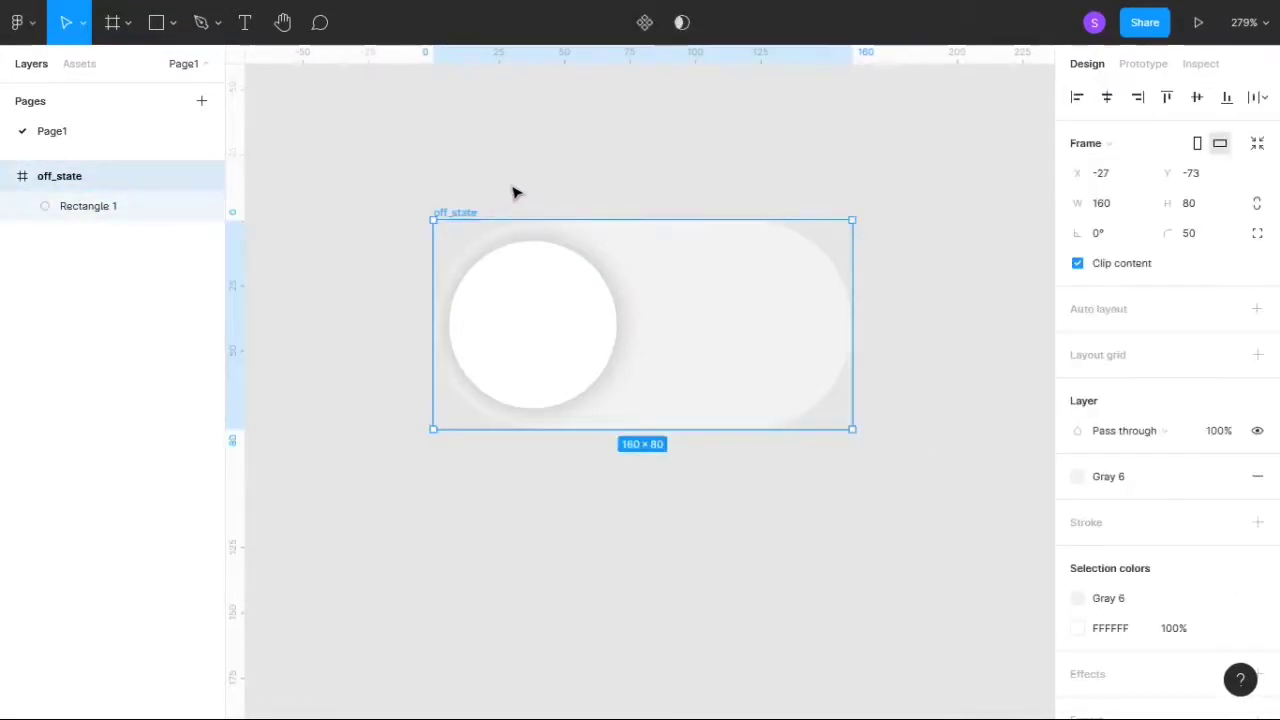
{"action": "key", "text": "ctrl+d"}
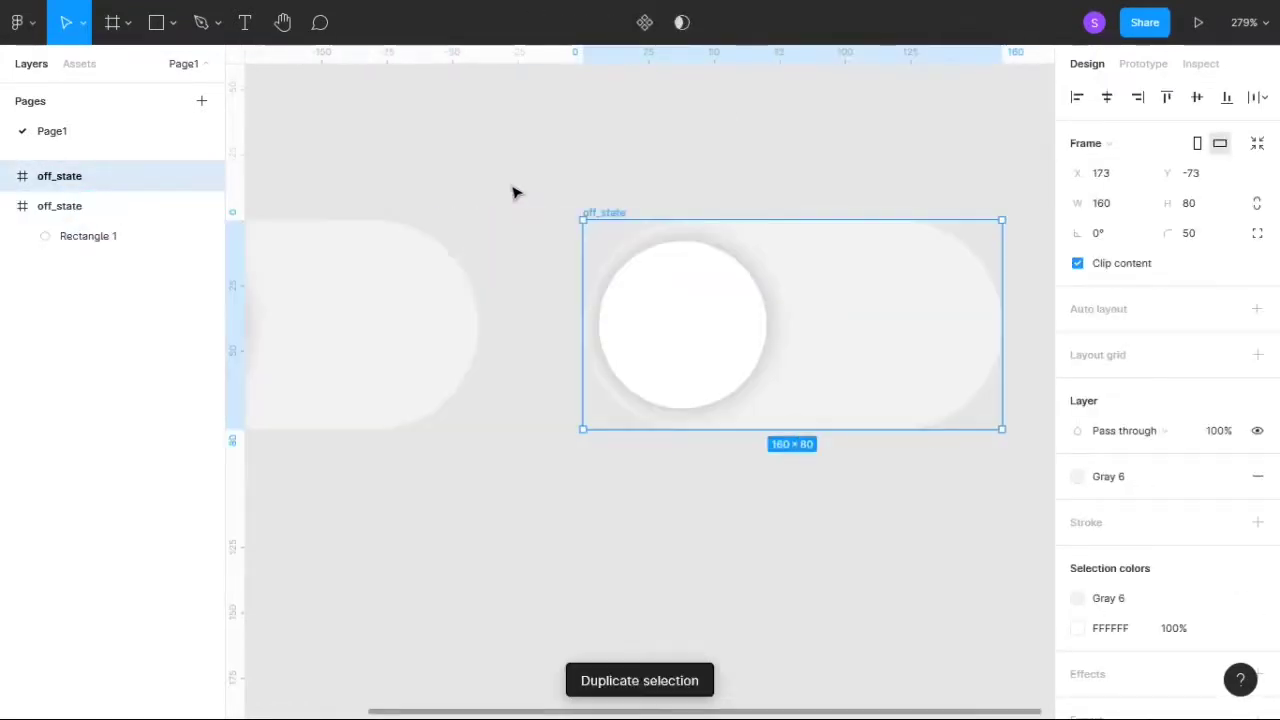
{"action": "left_click_drag", "start_coordinate": [607, 216], "coordinate": [460, 462]}
- Rename the duplicated frame to streched_state1
{"action": "double_click", "coordinate": [459, 461]}
{"action": "key", "text": "BackSpace"}
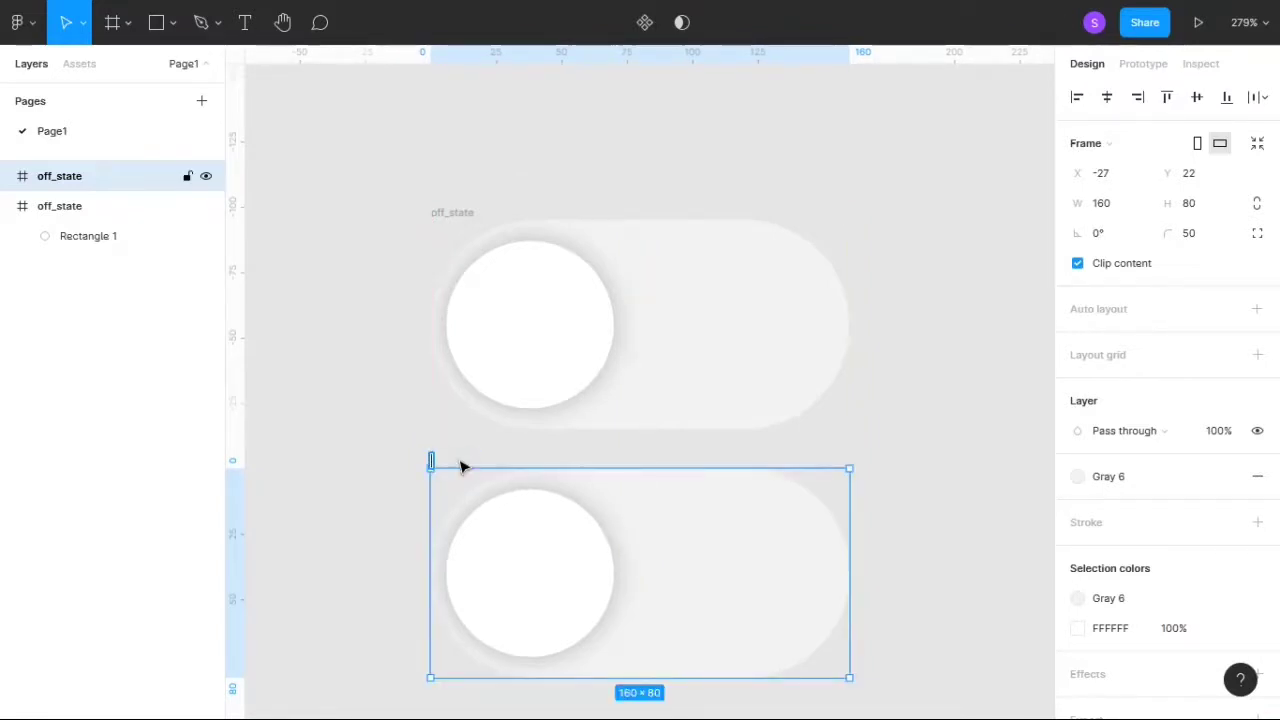
{"action": "type", "text": "streched_state1"}
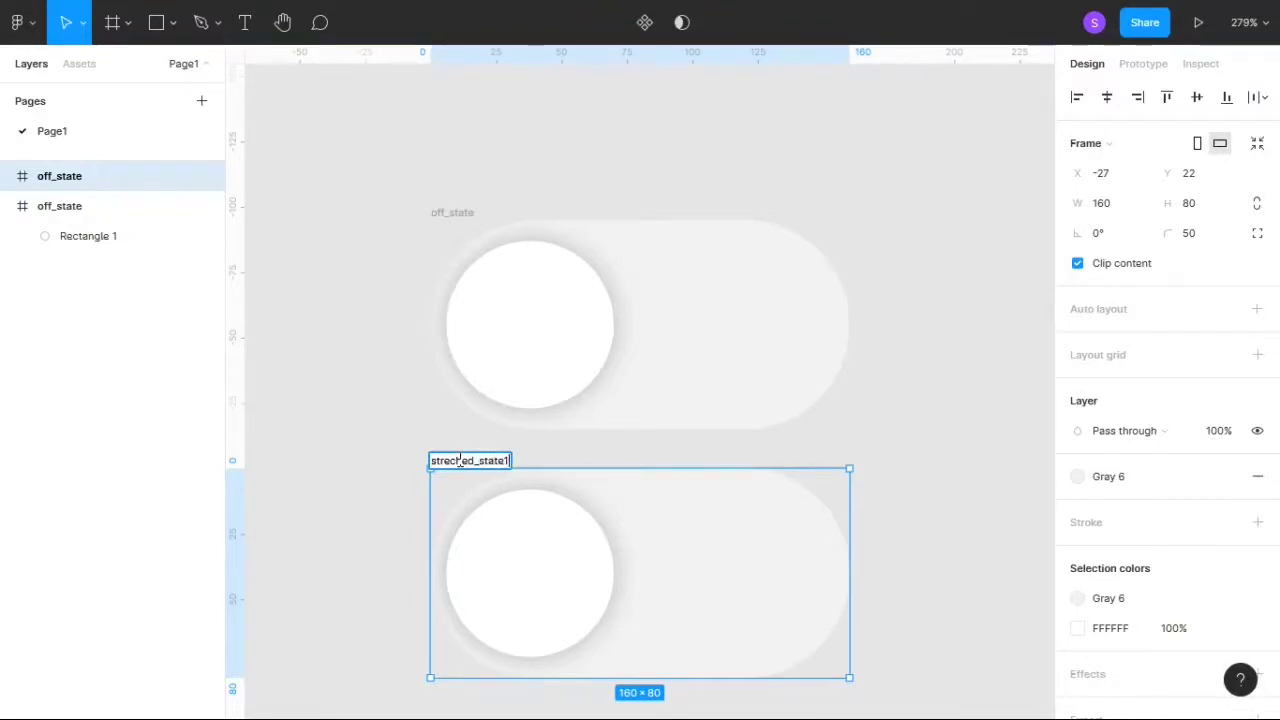
{"action": "key", "text": "Return"}
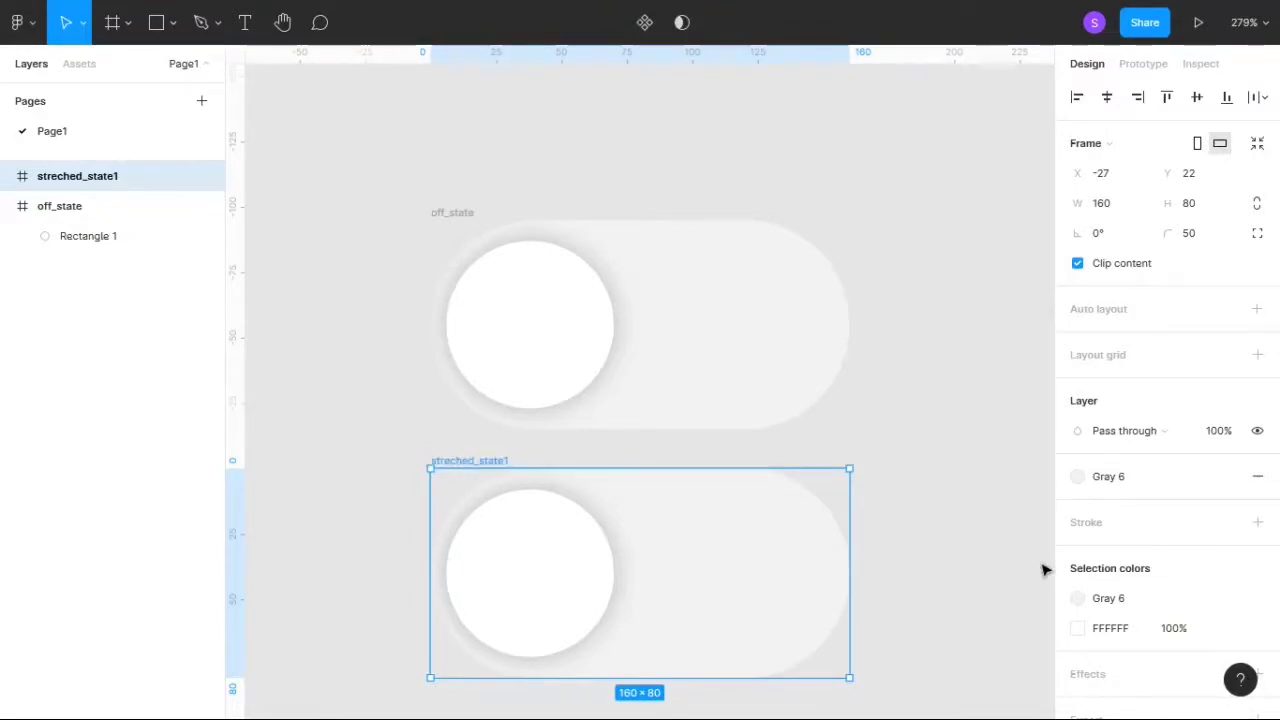
{"action": "left_click", "coordinate": [943, 570]}
{"action": "scroll", "coordinate": [943, 570], "scroll_direction": "down", "scroll_amount": 5}
{"action": "scroll", "coordinate": [943, 570], "scroll_direction": "up", "scroll_amount": 3}
{"action": "scroll", "coordinate": [945, 572], "scroll_direction": "down", "scroll_amount": 1}
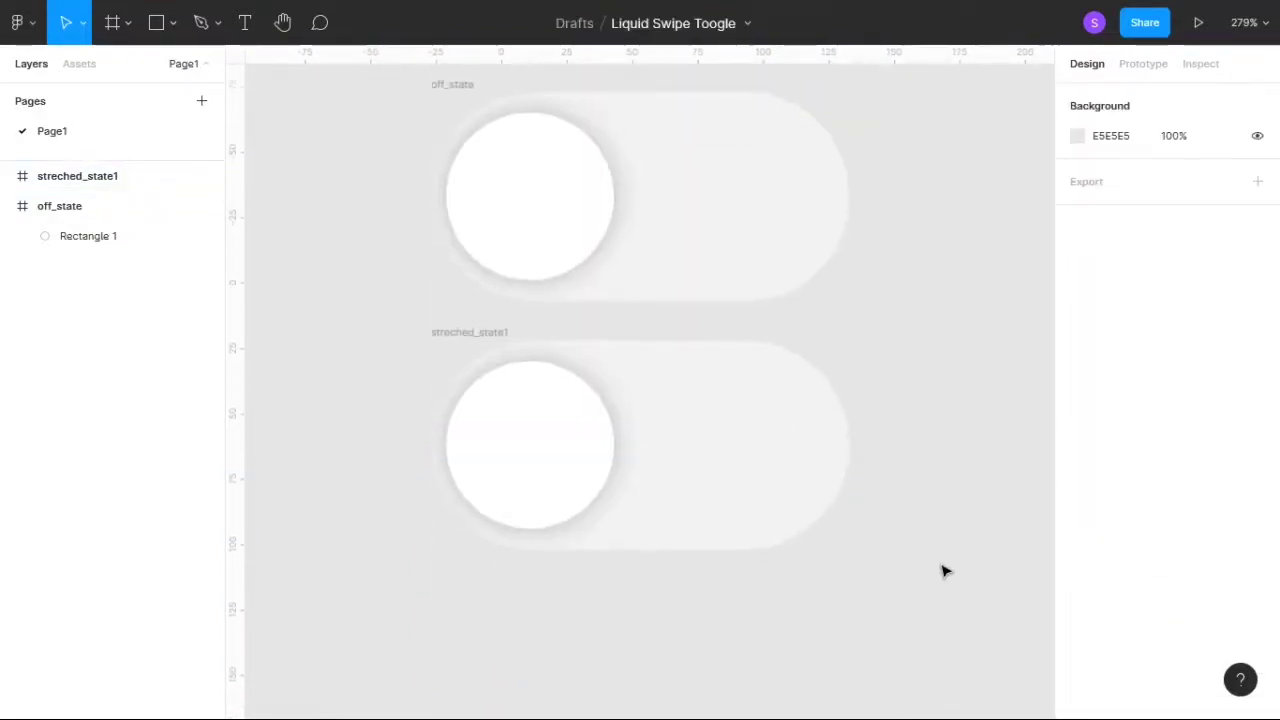
- Stretch the white circle in streched_state1 horizontally into a pill nearly filling the frame's width, and duplicate that frame
{"action": "left_click", "coordinate": [527, 468]}
{"action": "left_click_drag", "start_coordinate": [639, 454], "coordinate": [831, 453]}
{"action": "left_click", "coordinate": [929, 480]}
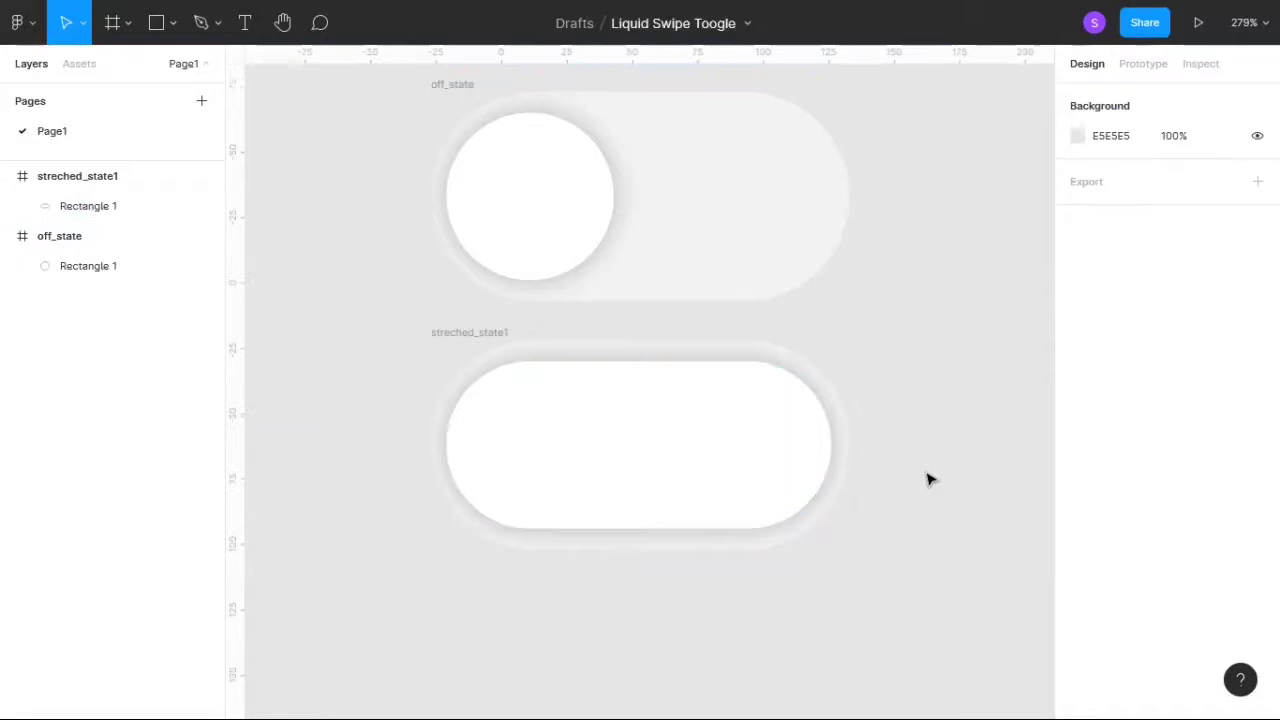
{"action": "left_click", "coordinate": [505, 337]}
{"action": "key", "text": "ctrl+d"}
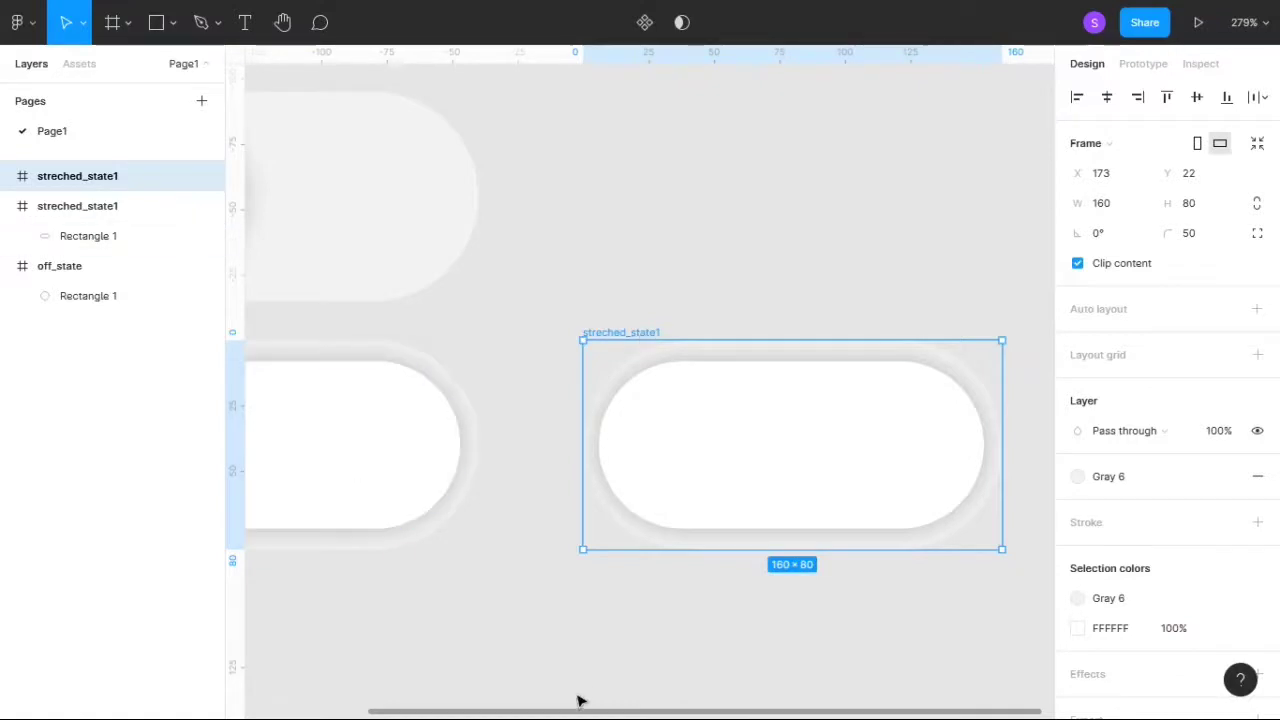
- Duplicate the off_state frame and place the copy directly below the original streched_state1, at about X -27, Y 117
{"action": "left_click_drag", "start_coordinate": [576, 716], "coordinate": [440, 714]}
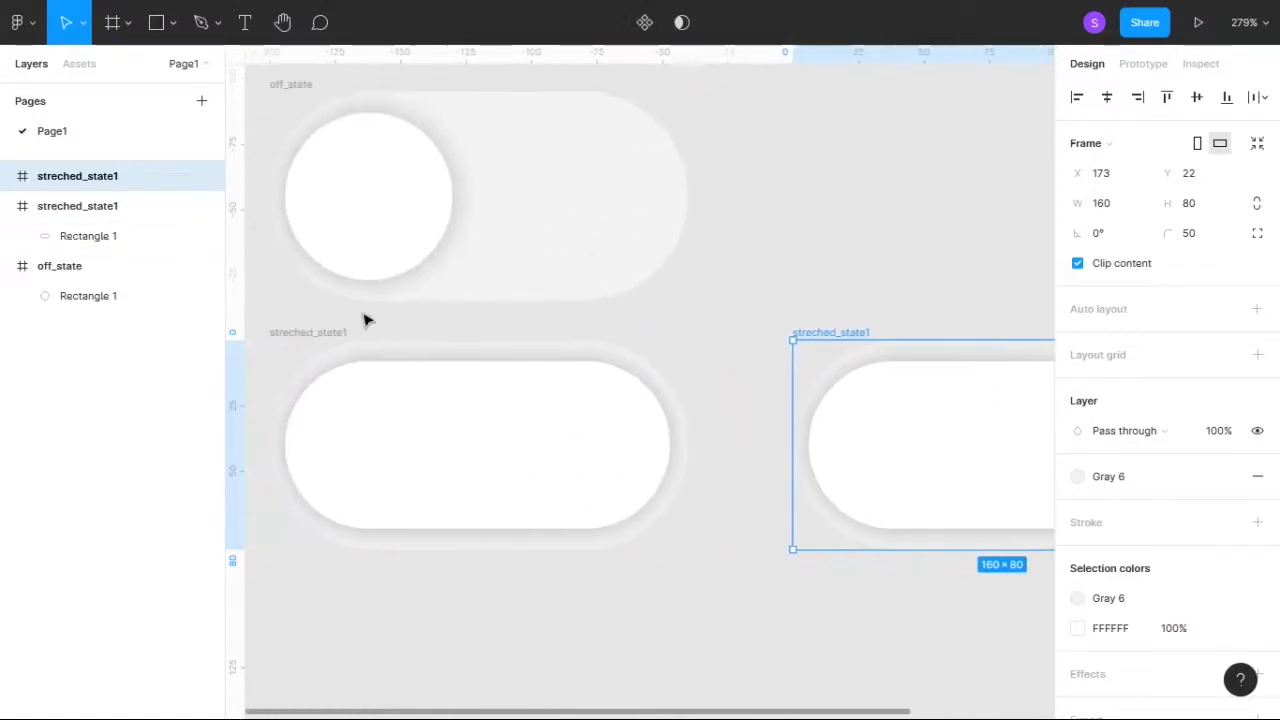
{"action": "left_click", "coordinate": [292, 88]}
{"action": "key", "text": "ctrl+d"}
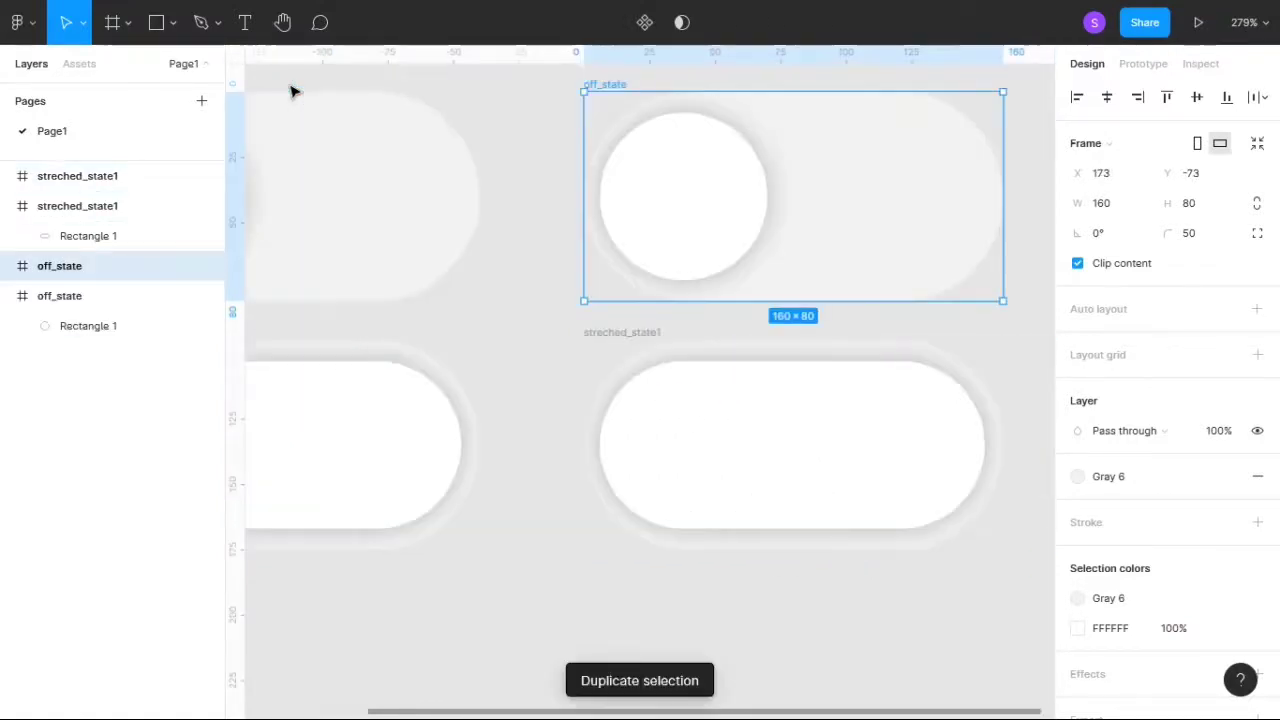
{"action": "left_click_drag", "start_coordinate": [829, 172], "coordinate": [334, 620]}
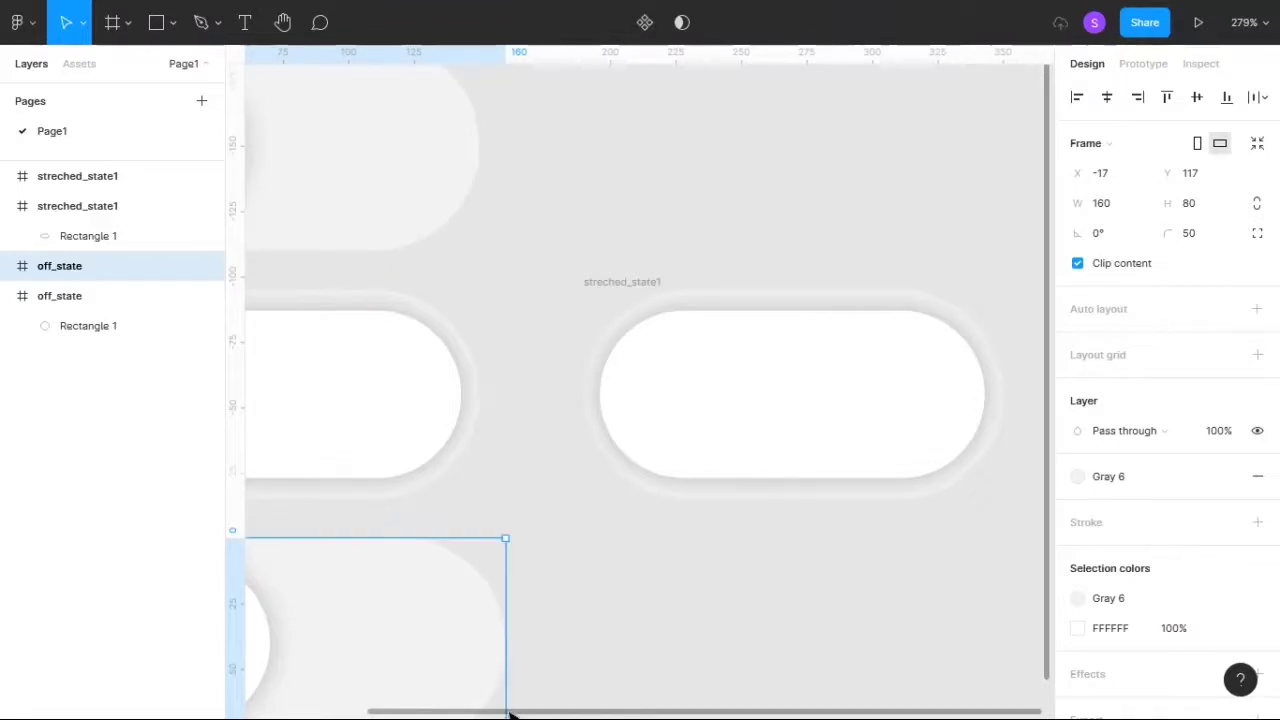
{"action": "scroll", "coordinate": [354, 690], "scroll_direction": "left", "scroll_amount": 6}
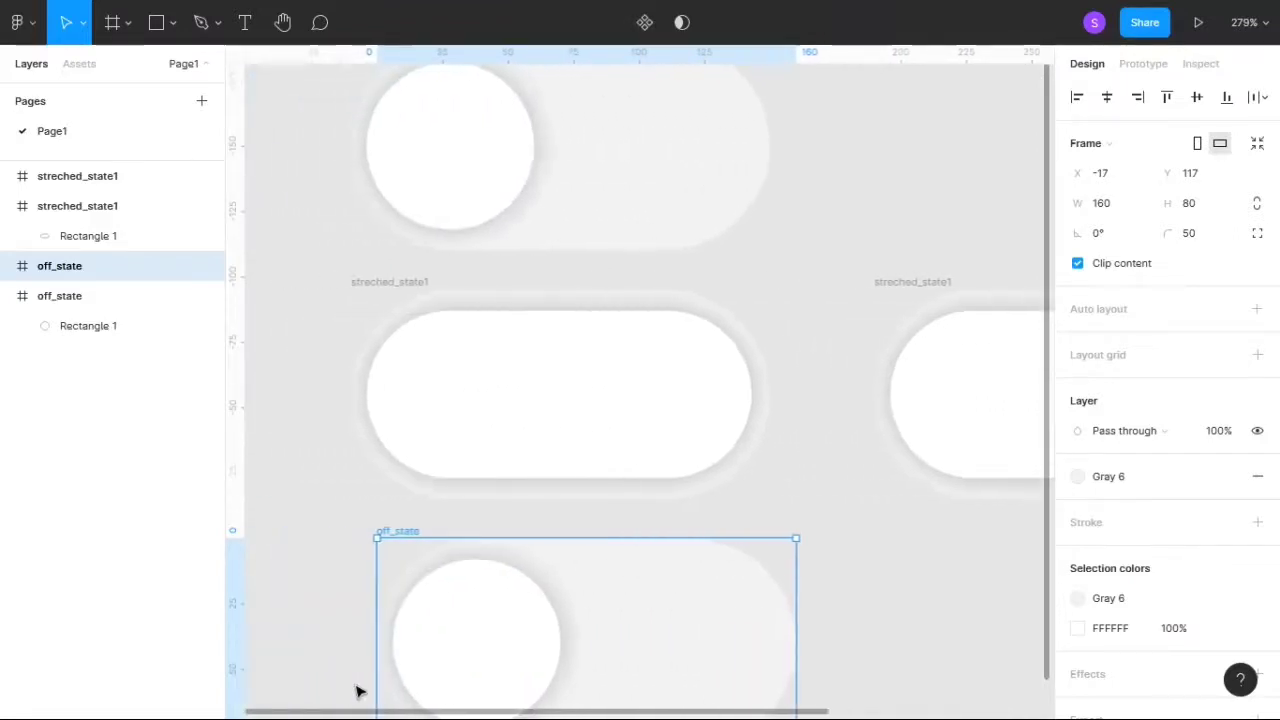
{"action": "mouse_move", "coordinate": [646, 640]}
{"action": "left_mouse_down"}
{"action": "mouse_move", "coordinate": [616, 634]}
{"action": "mouse_move", "coordinate": [622, 644]}
{"action": "left_mouse_up"}
{"action": "scroll", "coordinate": [837, 577], "scroll_direction": "down", "scroll_amount": 5}
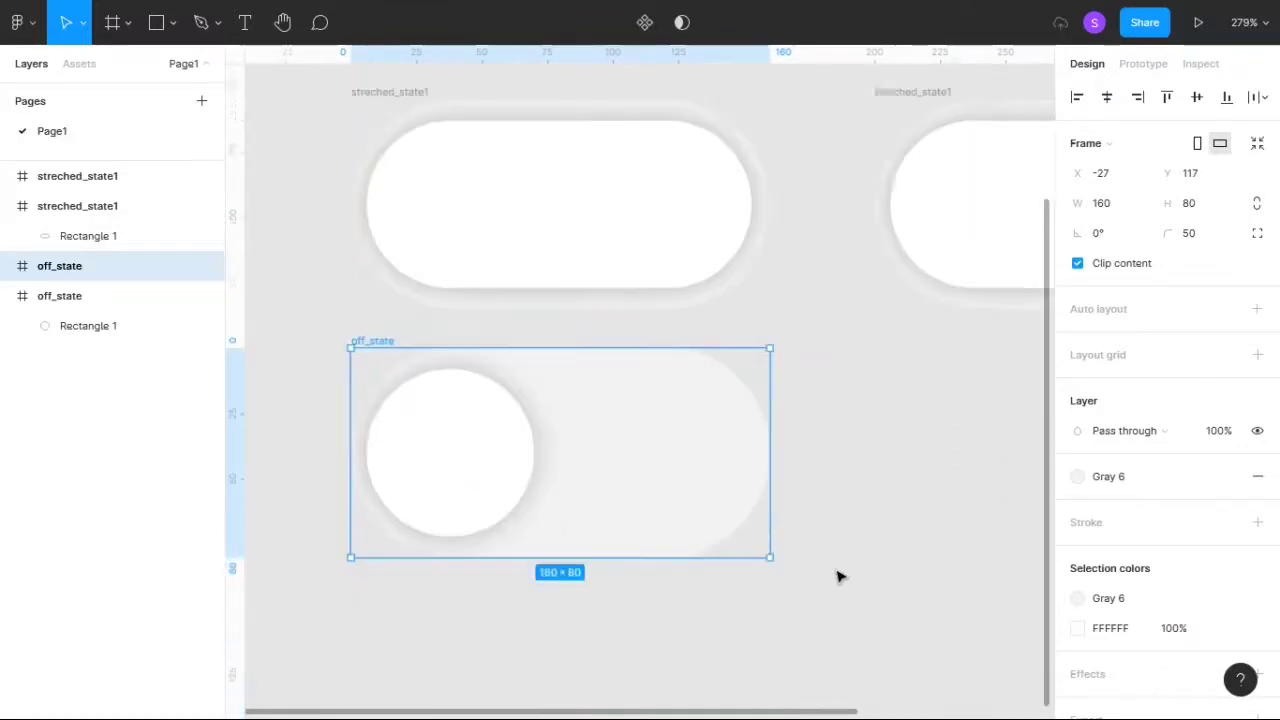
- Move the white circle in the copied off_state frame to the opposite end, at about X 88, Y 8
{"action": "scroll", "coordinate": [837, 577], "scroll_direction": "up", "scroll_amount": 3}
{"action": "left_click", "coordinate": [483, 563]}
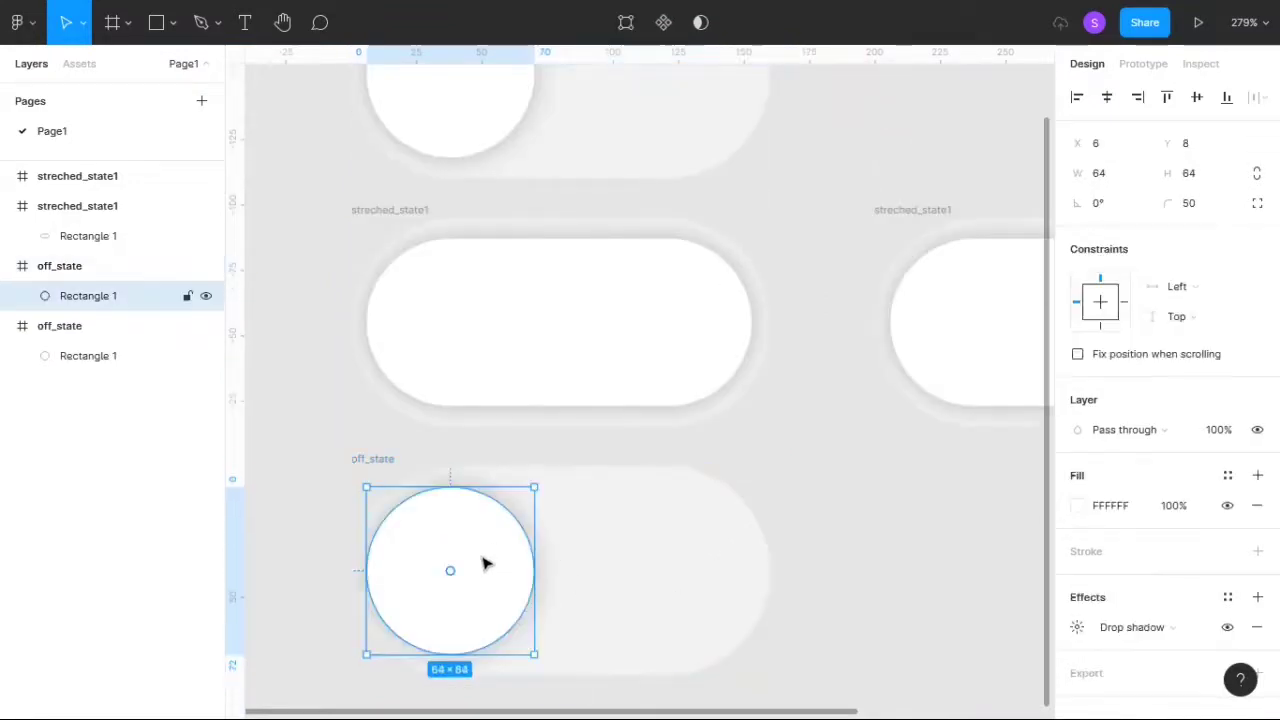
{"action": "left_click_drag", "start_coordinate": [473, 574], "coordinate": [685, 575]}
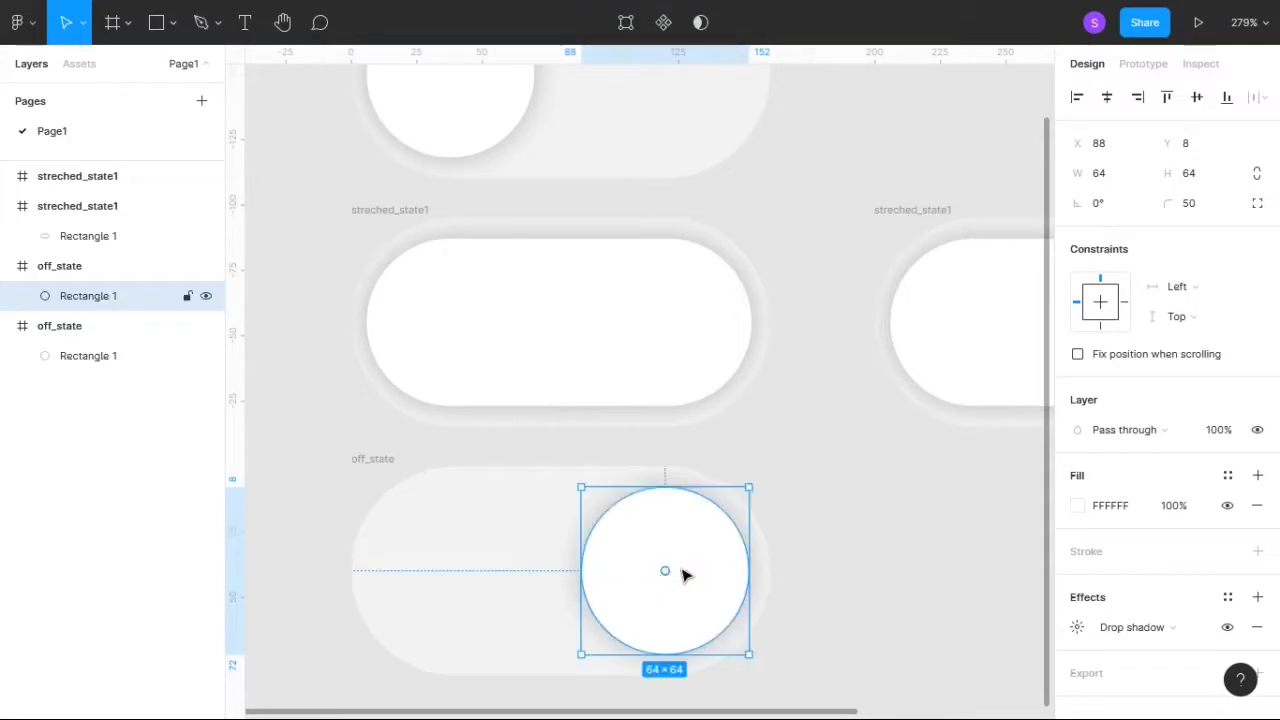
{"action": "left_click", "coordinate": [858, 597]}
- Change the copied off_state frame's fill to the Green 2 color style
{"action": "left_click", "coordinate": [391, 462]}
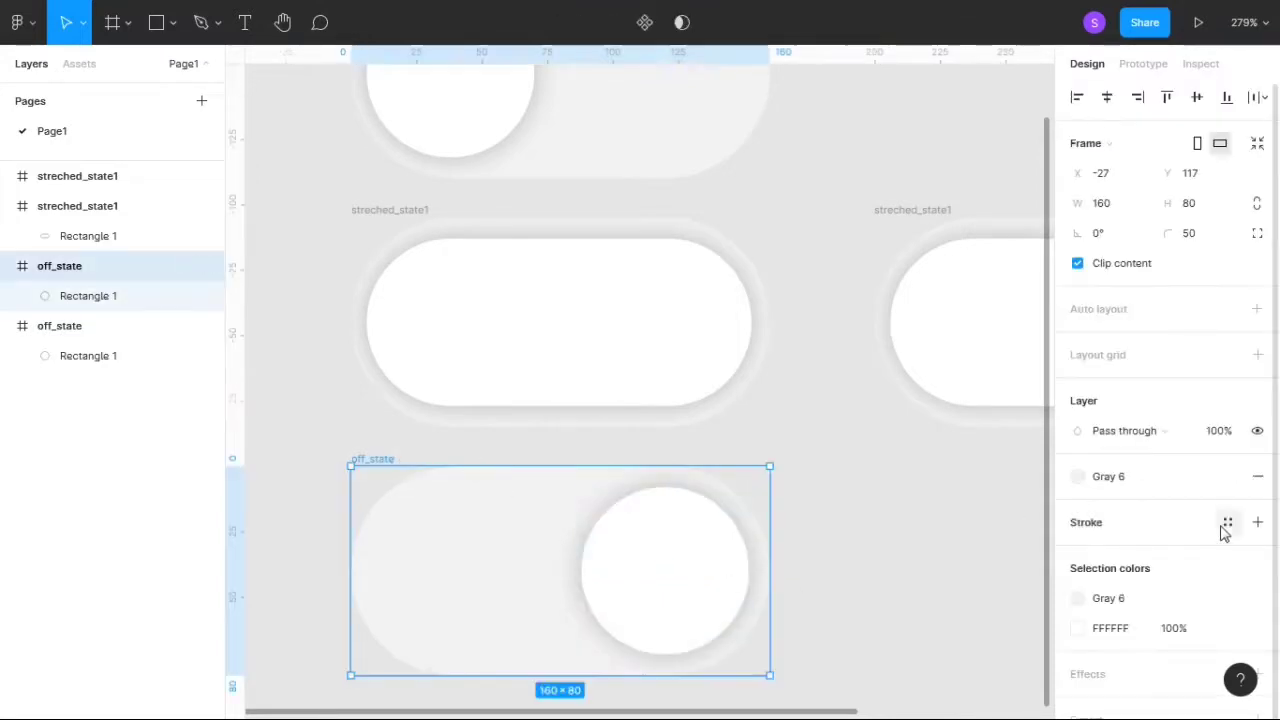
{"action": "left_click", "coordinate": [1078, 479]}
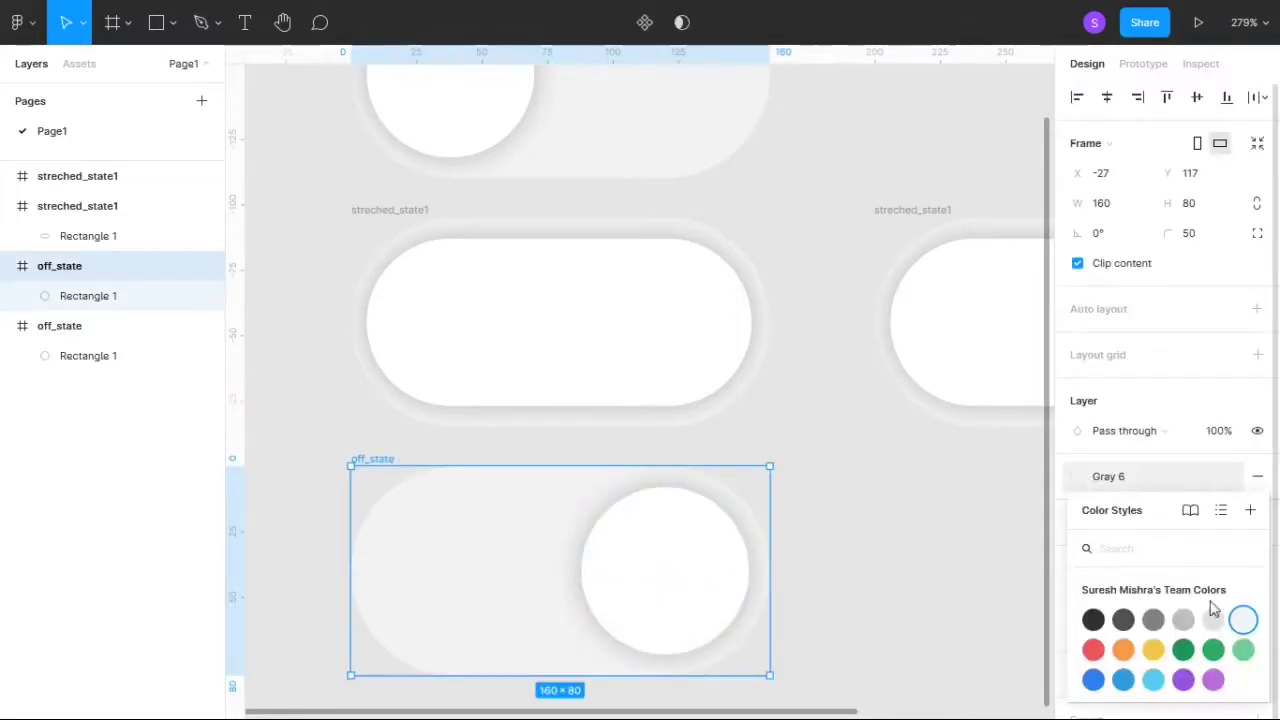
{"action": "left_click", "coordinate": [1217, 650]}
{"action": "left_click", "coordinate": [940, 566]}
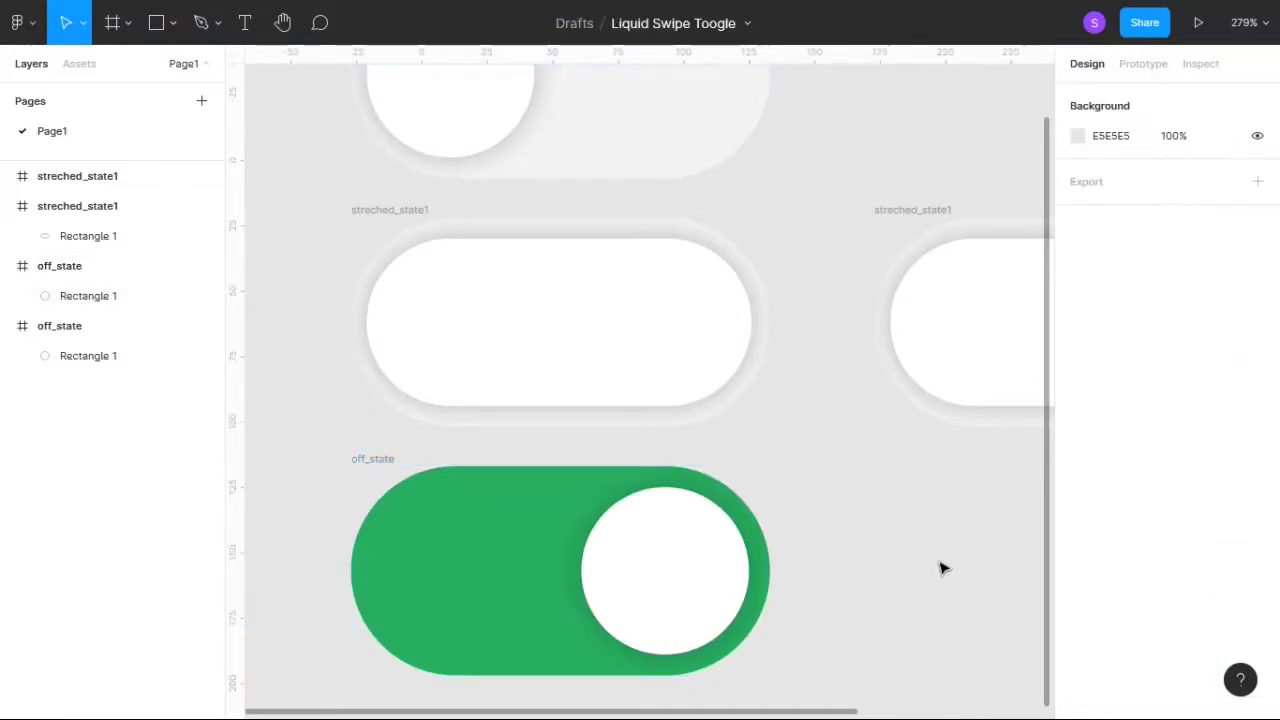
- Move the duplicate streched_state1 frame directly below the green frame, at about X -27, Y 212
{"action": "scroll", "coordinate": [940, 540], "scroll_direction": "up", "scroll_amount": 1}
{"action": "left_click", "coordinate": [933, 223]}
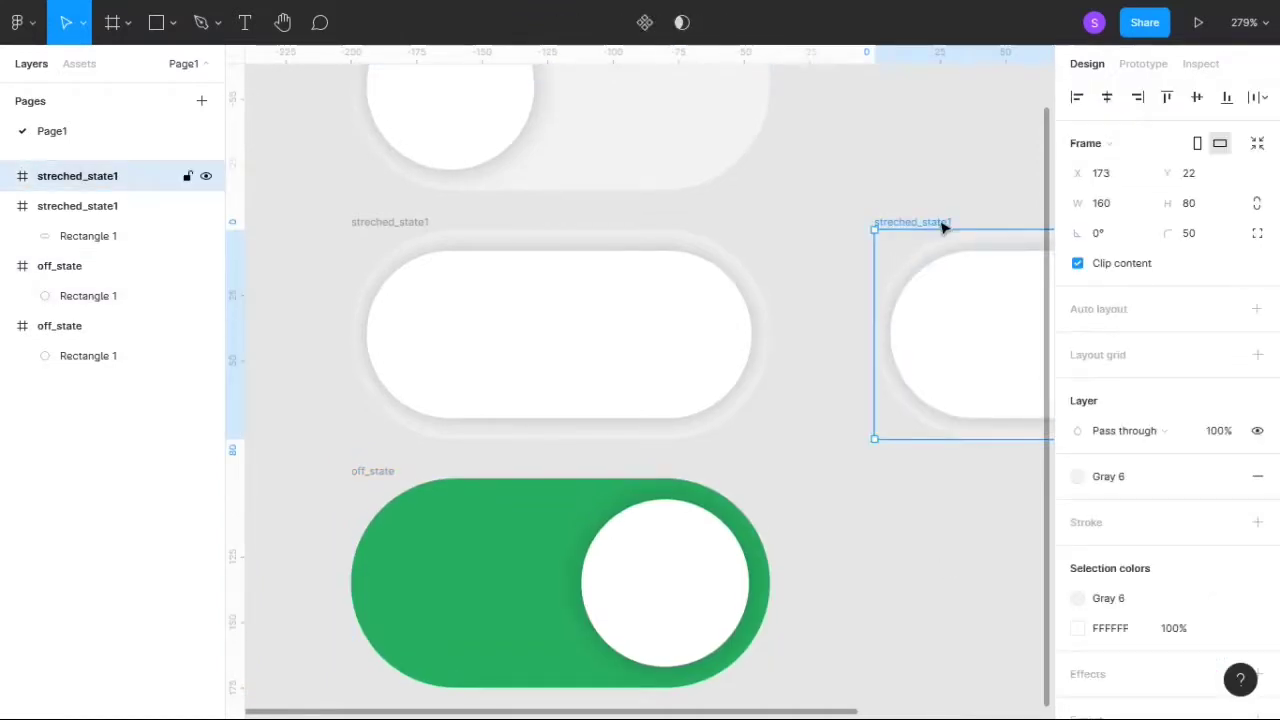
{"action": "left_click_drag", "start_coordinate": [941, 228], "coordinate": [419, 579]}
- Rename the green off_state frame to on_state
{"action": "left_click", "coordinate": [372, 331]}
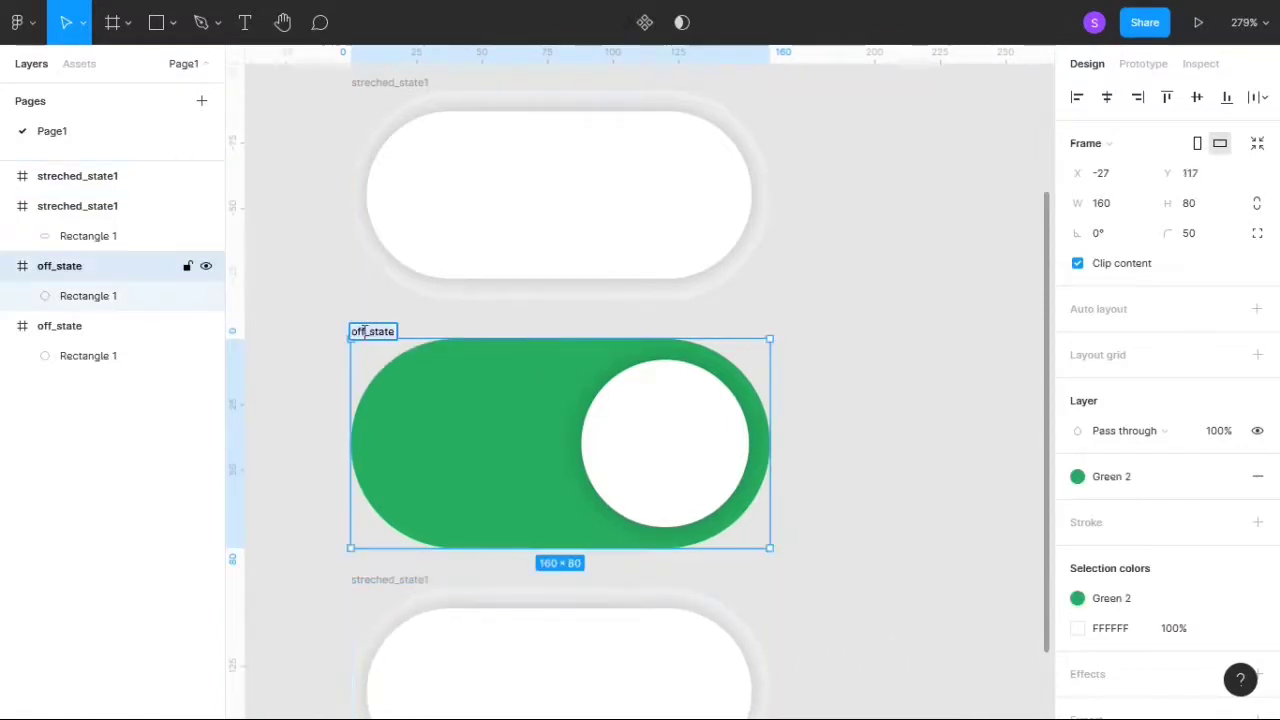
{"action": "key", "text": "BackSpace"}
{"action": "key", "text": "BackSpace"}
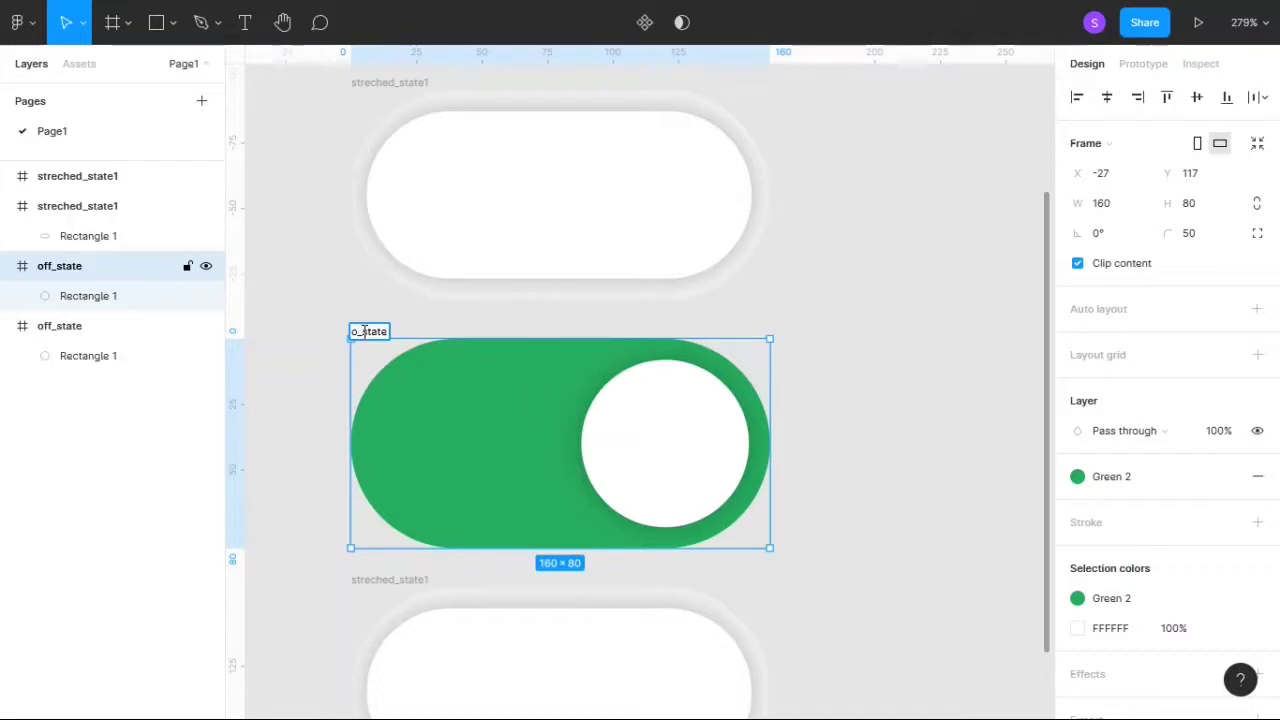
{"action": "key", "text": "Return"}
- Rename the streched_state1 copy below on_state to streched_state2 and set its fill to the Green 2 color style
{"action": "left_click", "coordinate": [417, 581]}
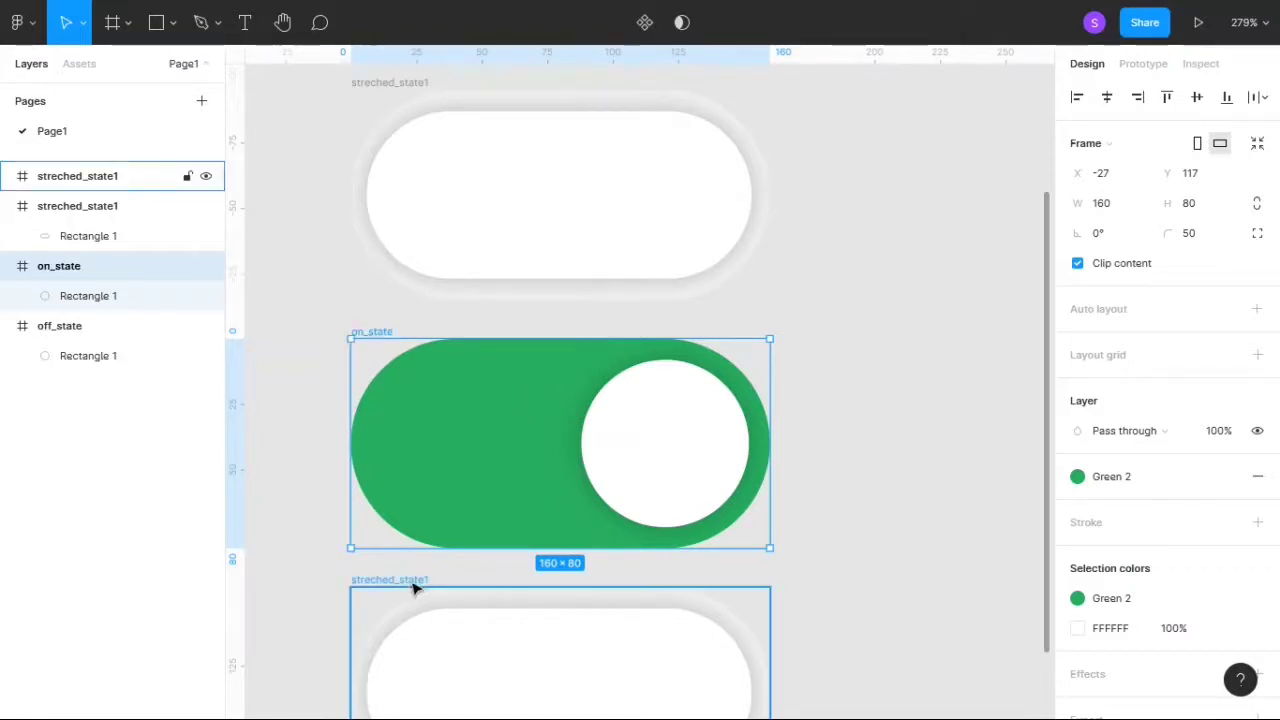
{"action": "double_click", "coordinate": [419, 580]}
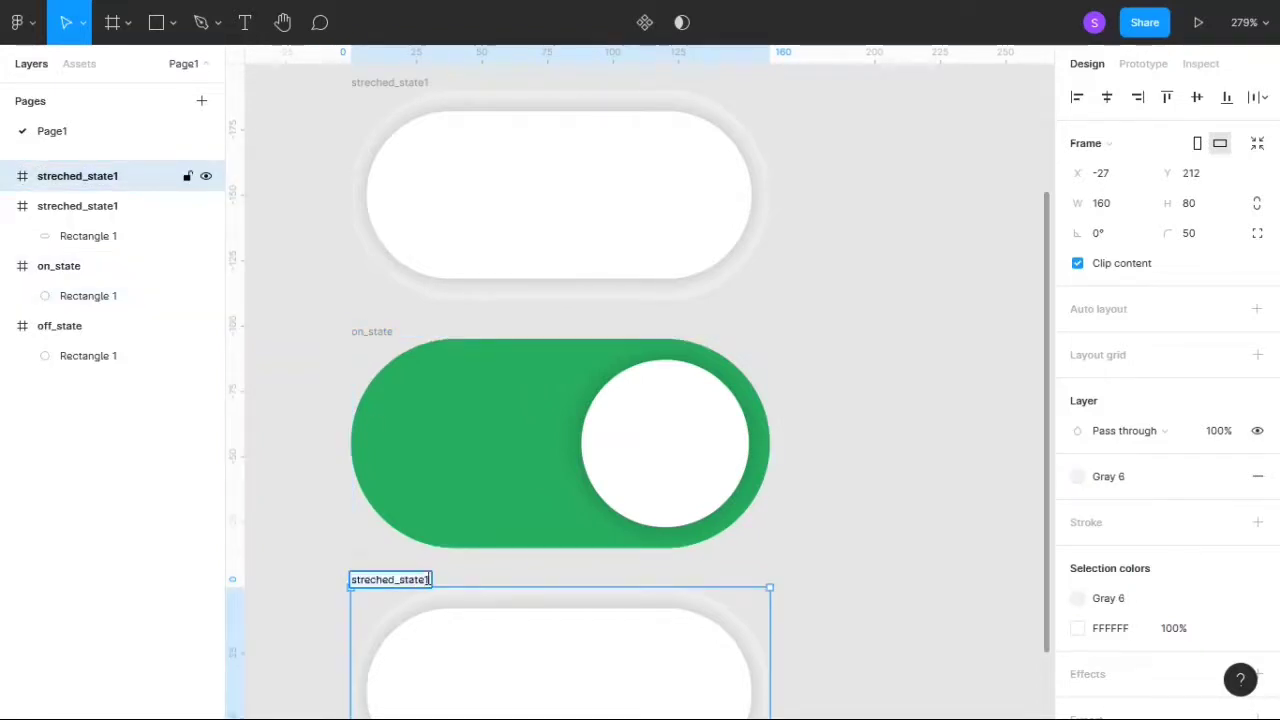
{"action": "type", "text": "2"}
{"action": "key", "text": "Return"}
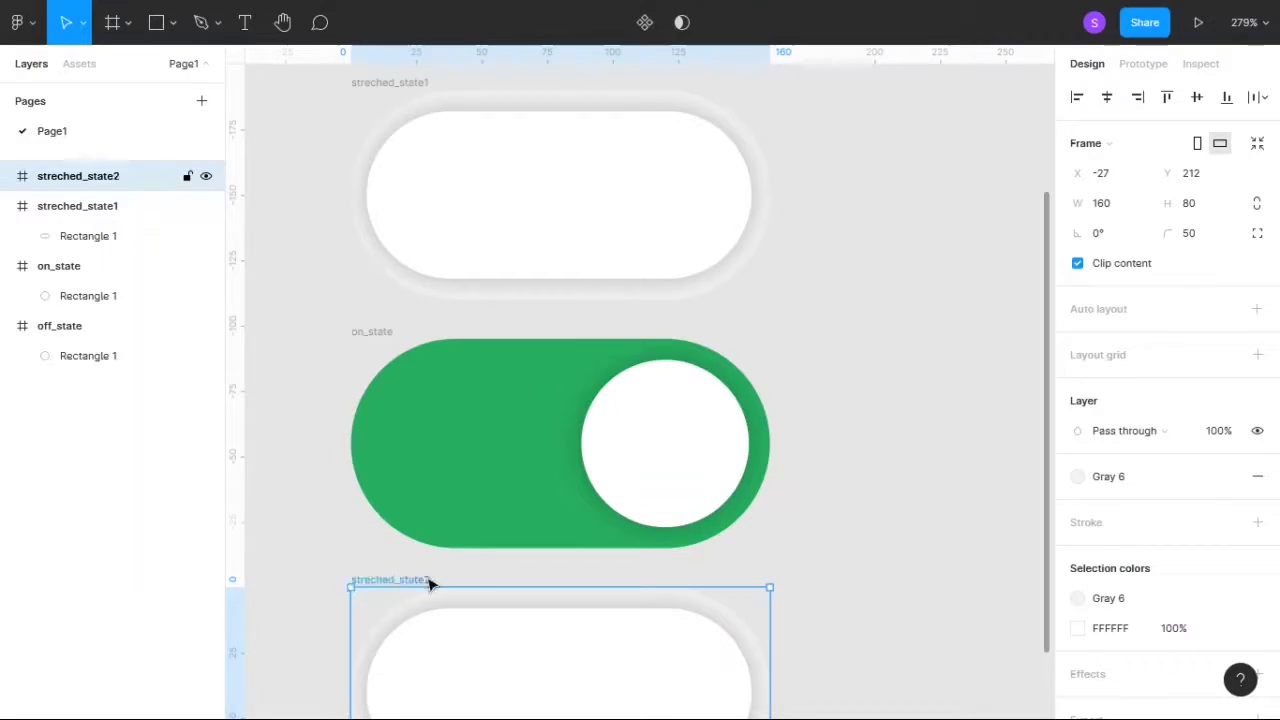
{"action": "left_click", "coordinate": [1084, 484]}
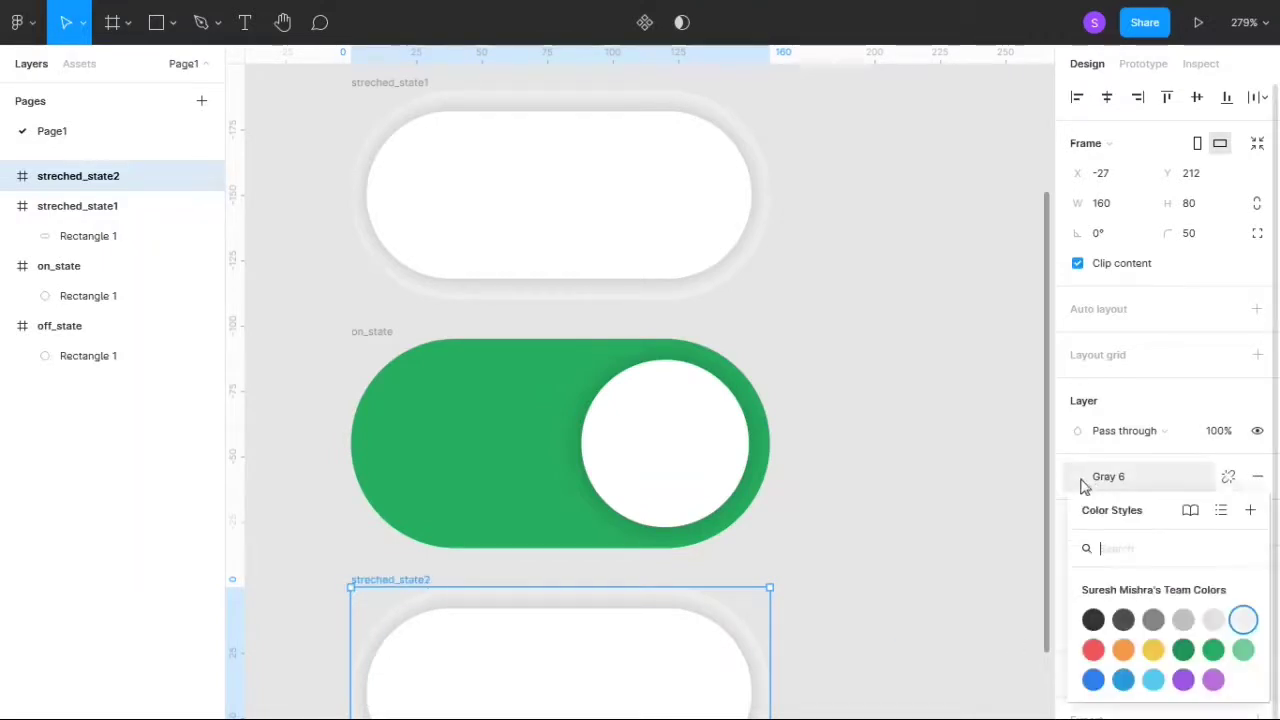
{"action": "left_click", "coordinate": [1213, 650]}
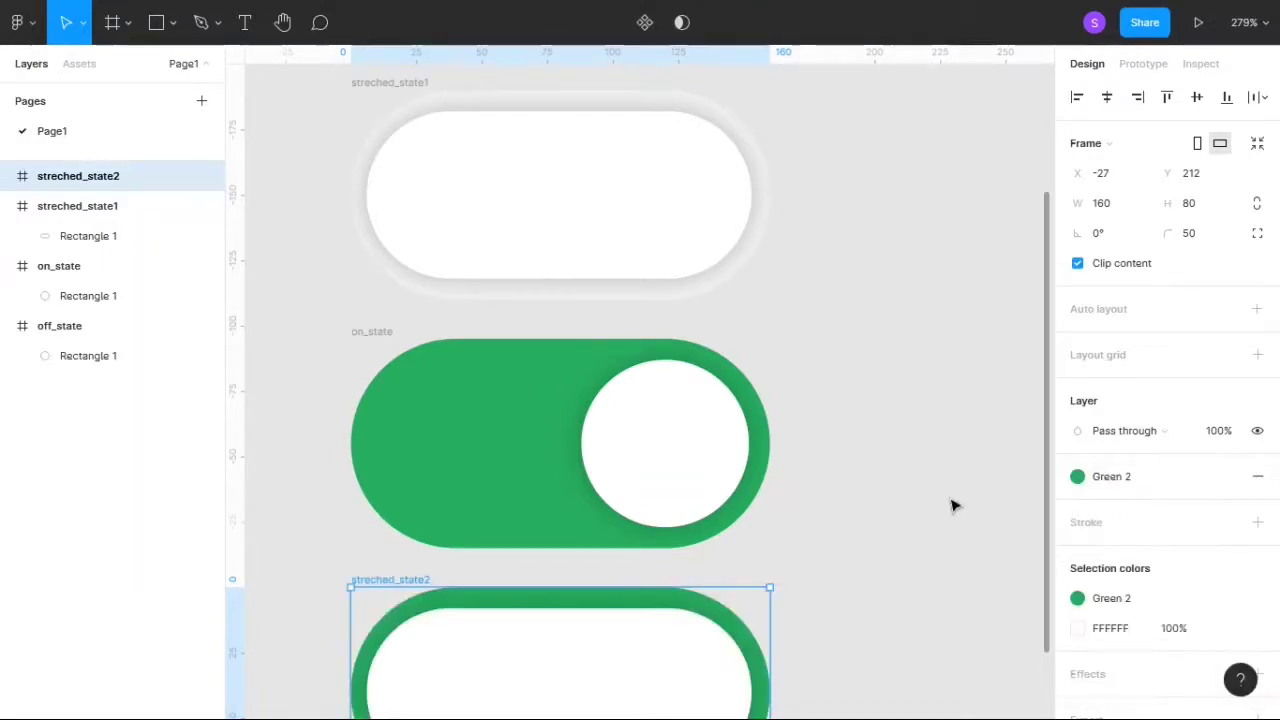
{"action": "left_click", "coordinate": [951, 506]}
- Combine the four state frames off_state, streched_state1, on_state and streched_state2 into one component set
{"action": "scroll", "coordinate": [951, 506], "scroll_direction": "down", "scroll_amount": 3}
{"action": "scroll", "coordinate": [951, 506], "scroll_direction": "up", "scroll_amount": 1}
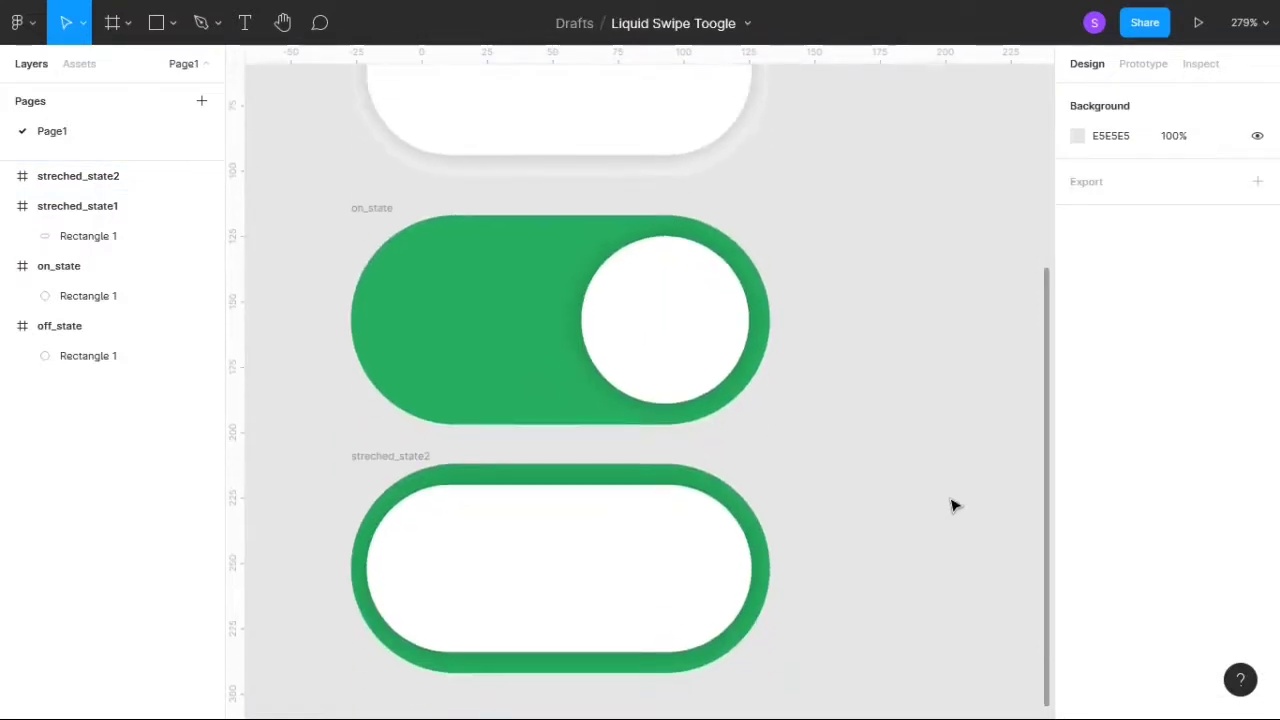
{"action": "scroll", "coordinate": [900, 368], "scroll_direction": "down", "scroll_amount": 3}
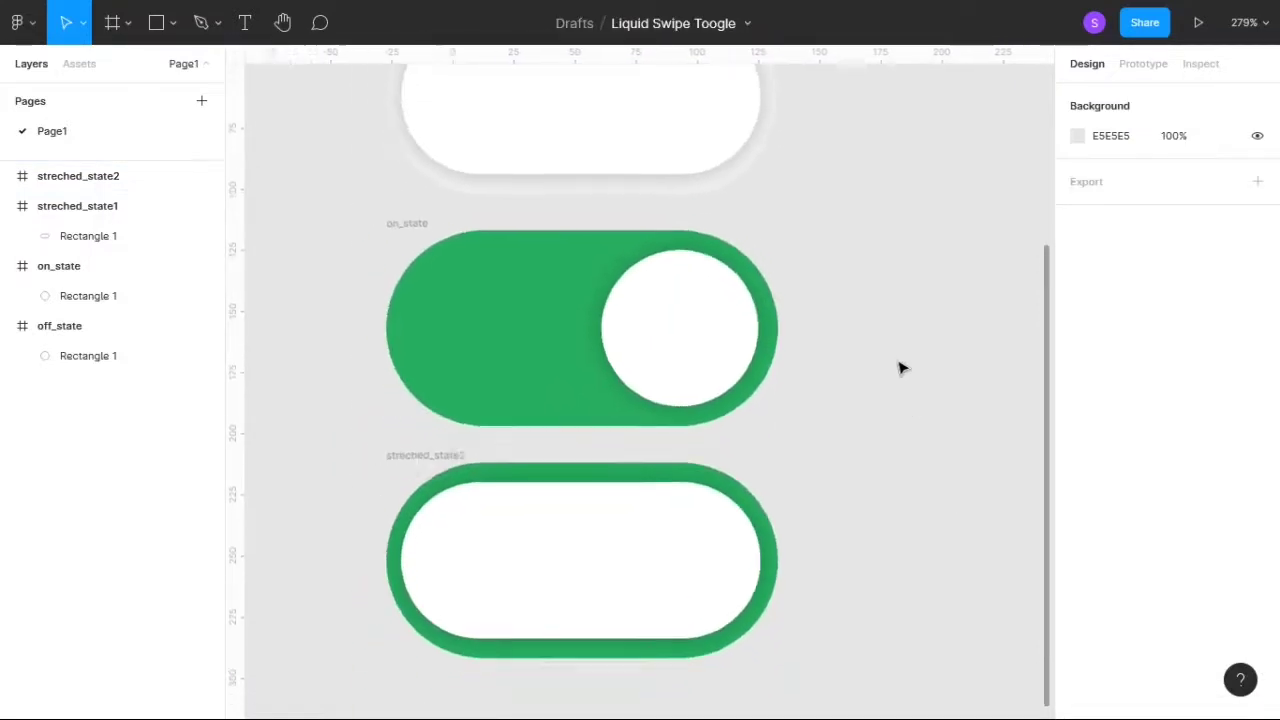
{"action": "scroll", "coordinate": [900, 368], "scroll_direction": "up", "scroll_amount": 4}
{"action": "scroll", "coordinate": [905, 367], "scroll_direction": "down", "scroll_amount": 3}
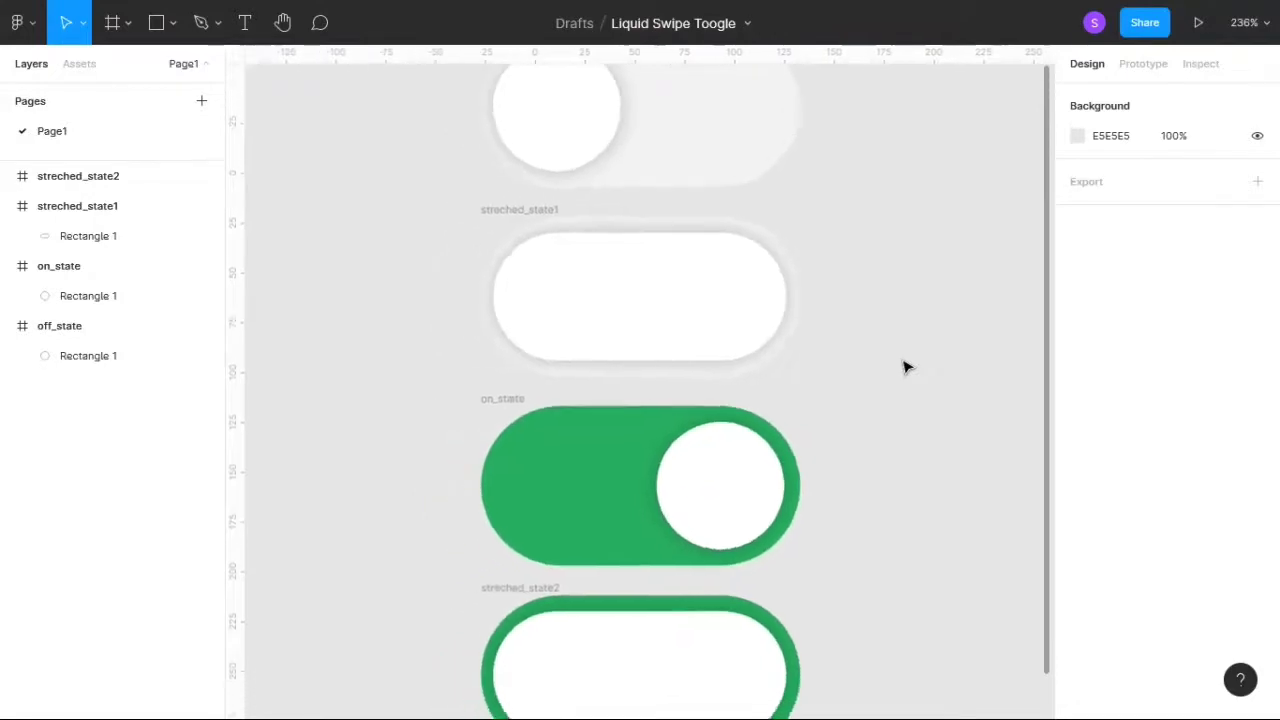
{"action": "scroll", "coordinate": [905, 367], "scroll_direction": "up", "scroll_amount": 1}
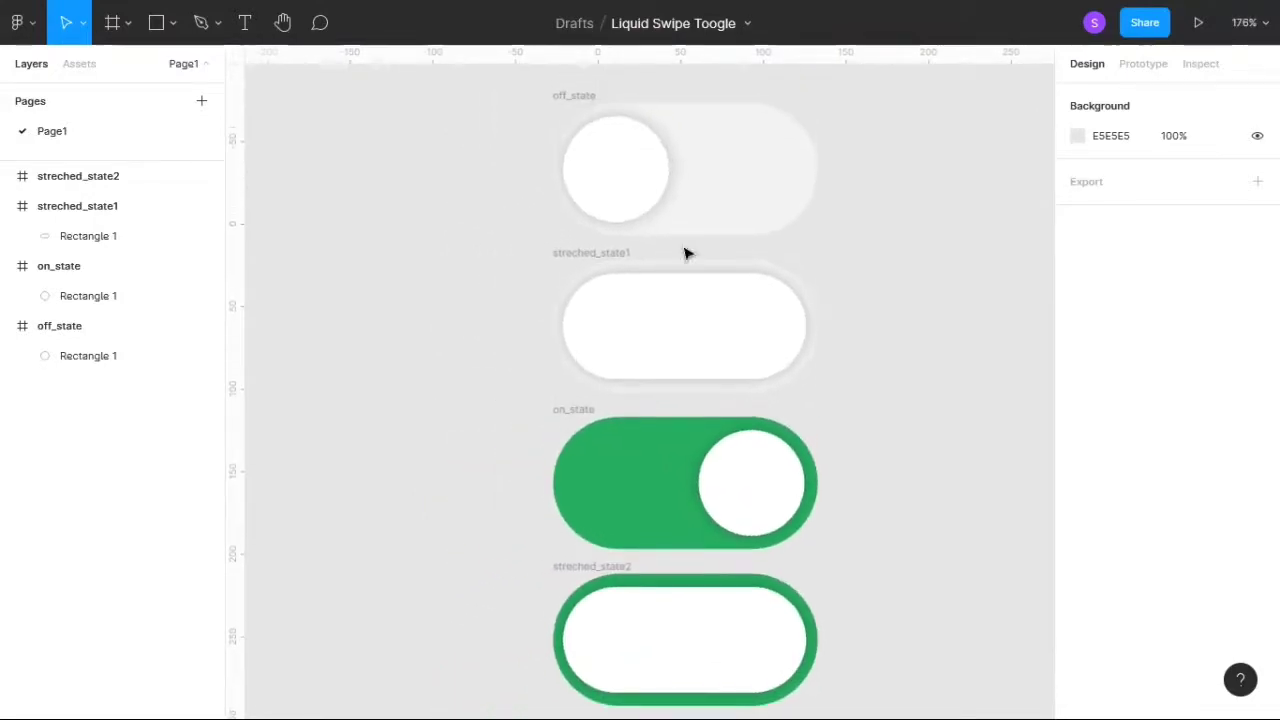
{"action": "left_click_drag", "start_coordinate": [510, 83], "coordinate": [905, 678]}
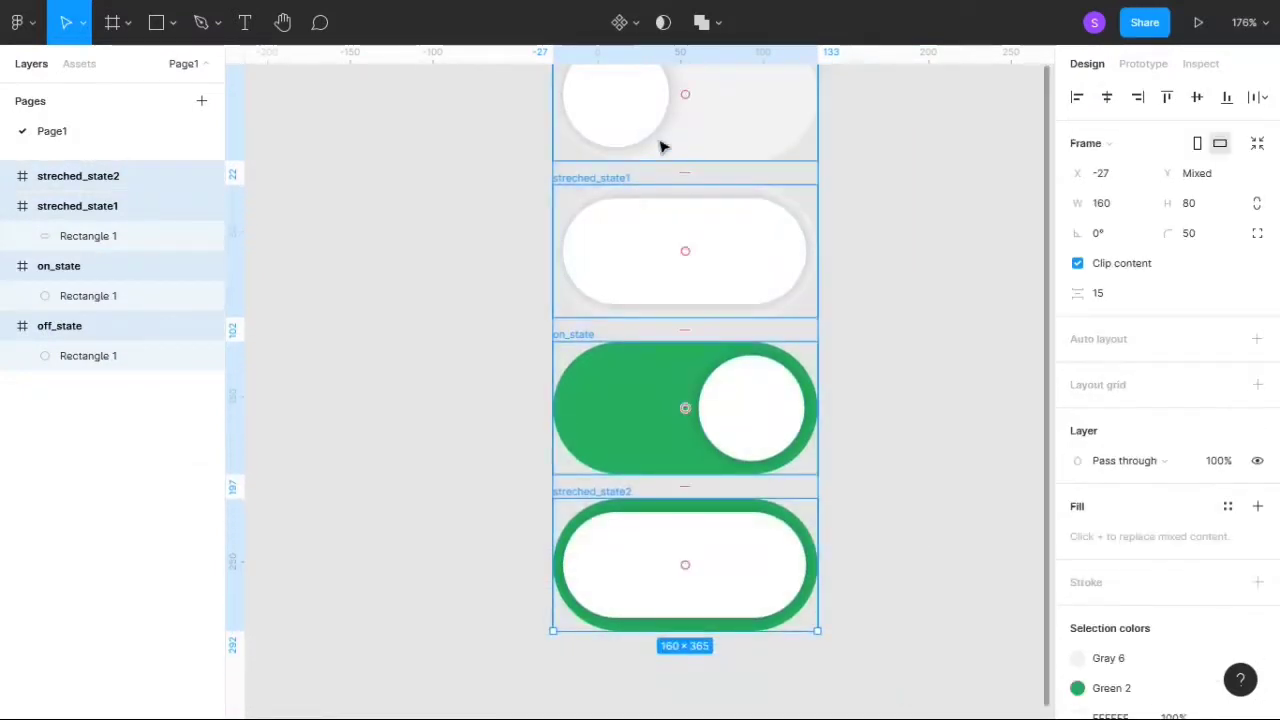
{"action": "left_click", "coordinate": [622, 22]}
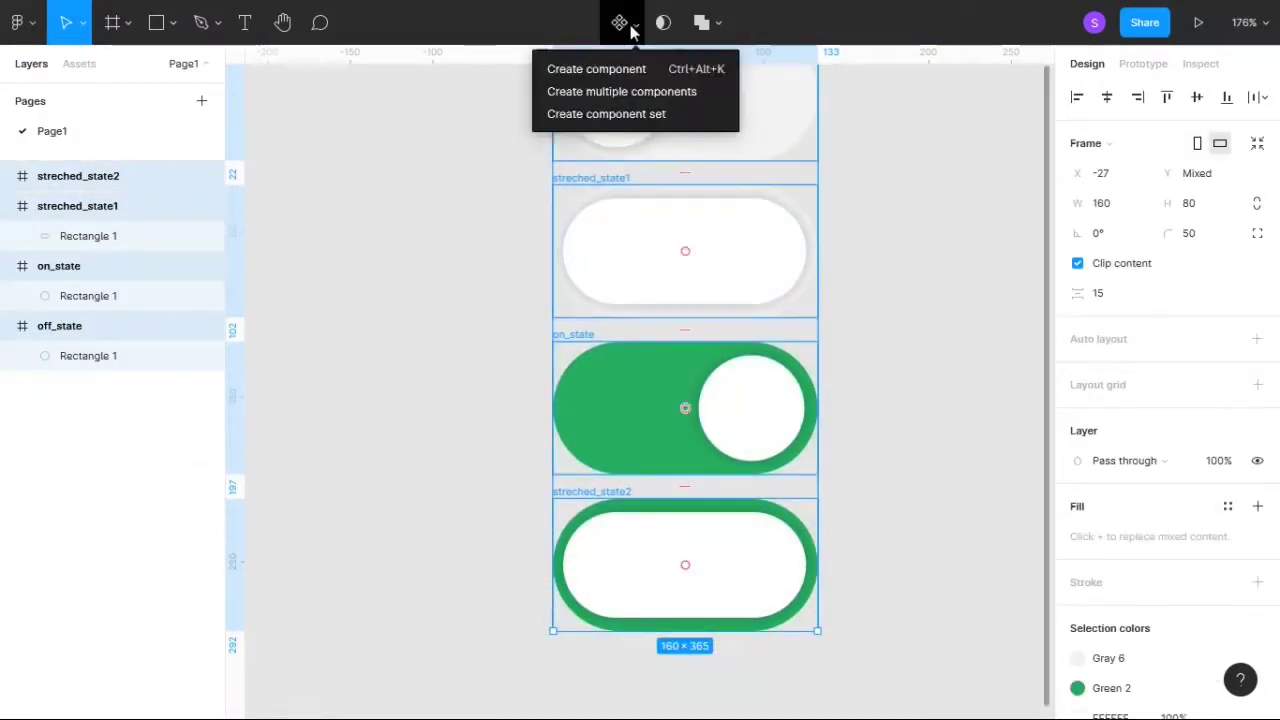
{"action": "left_click", "coordinate": [617, 119]}
{"action": "left_click", "coordinate": [903, 277]}
- Move the component set aside to about X -477, Y -85, leaving free canvas space next to it
{"action": "scroll", "coordinate": [903, 278], "scroll_direction": "down", "scroll_amount": 3}
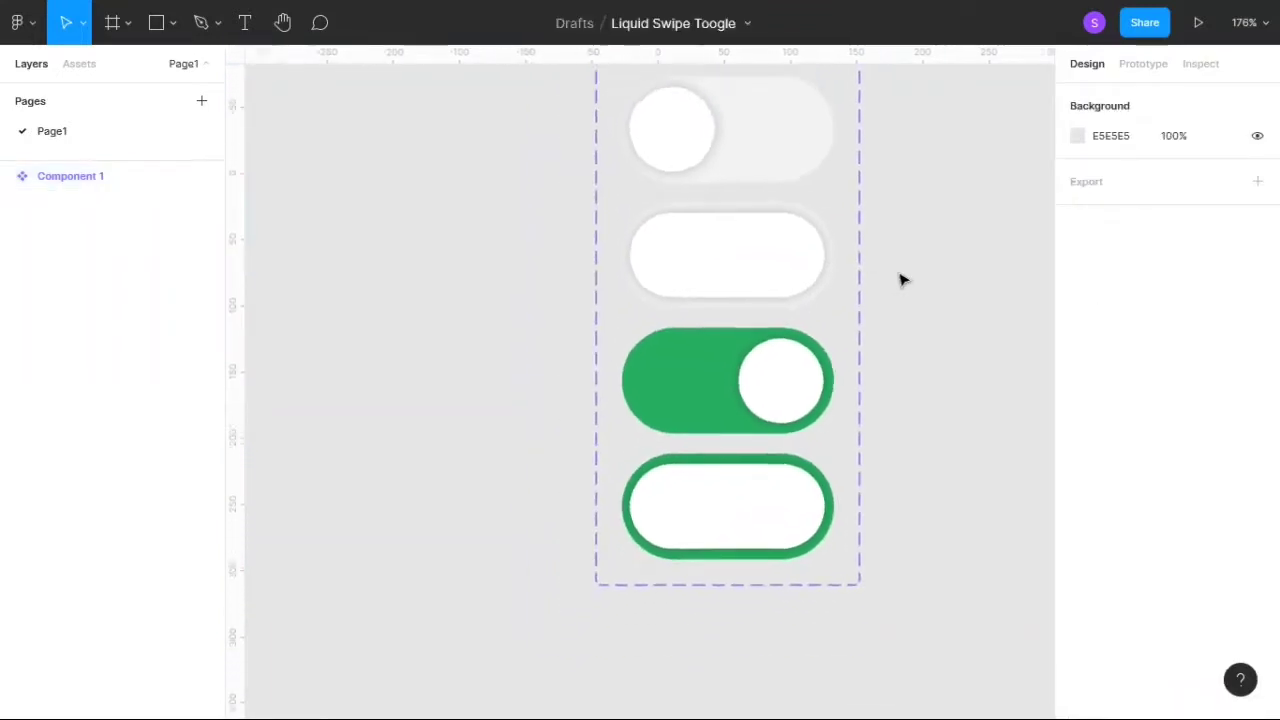
{"action": "scroll", "coordinate": [903, 279], "scroll_direction": "down", "scroll_amount": 3}
{"action": "scroll", "coordinate": [940, 295], "scroll_direction": "up", "scroll_amount": 1}
{"action": "left_click", "coordinate": [636, 143]}
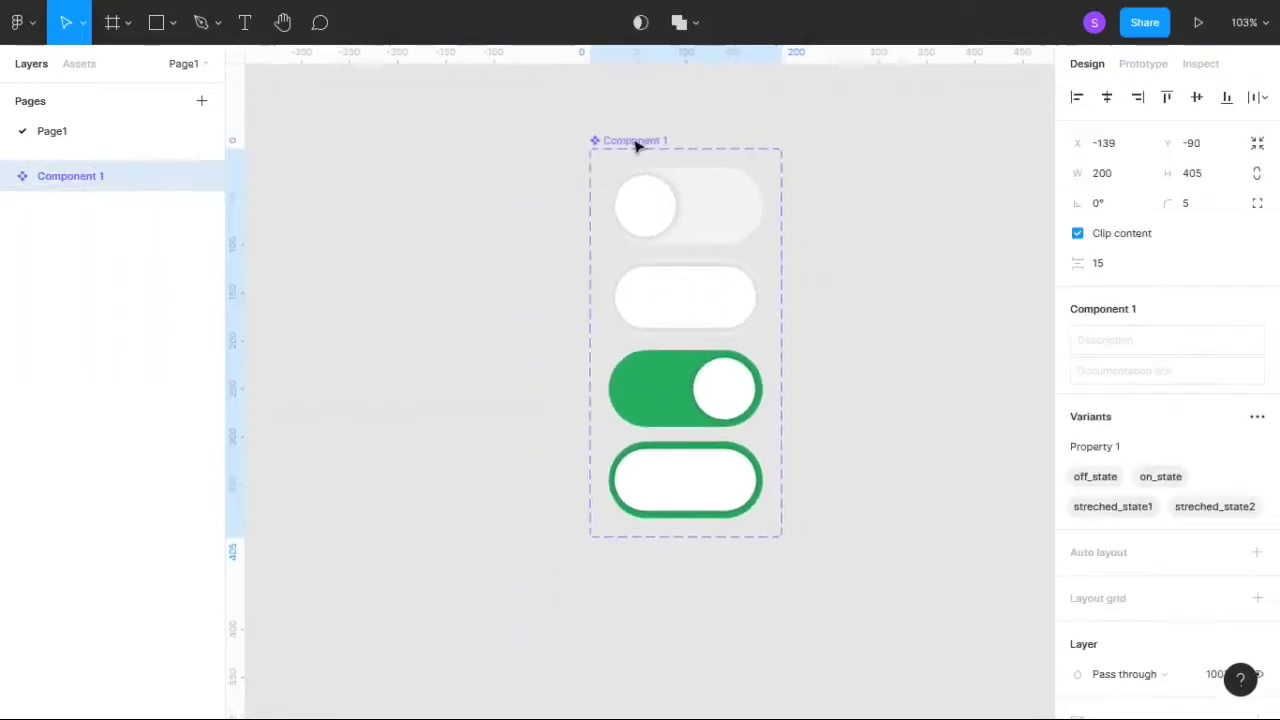
{"action": "left_click_drag", "start_coordinate": [636, 145], "coordinate": [310, 150]}
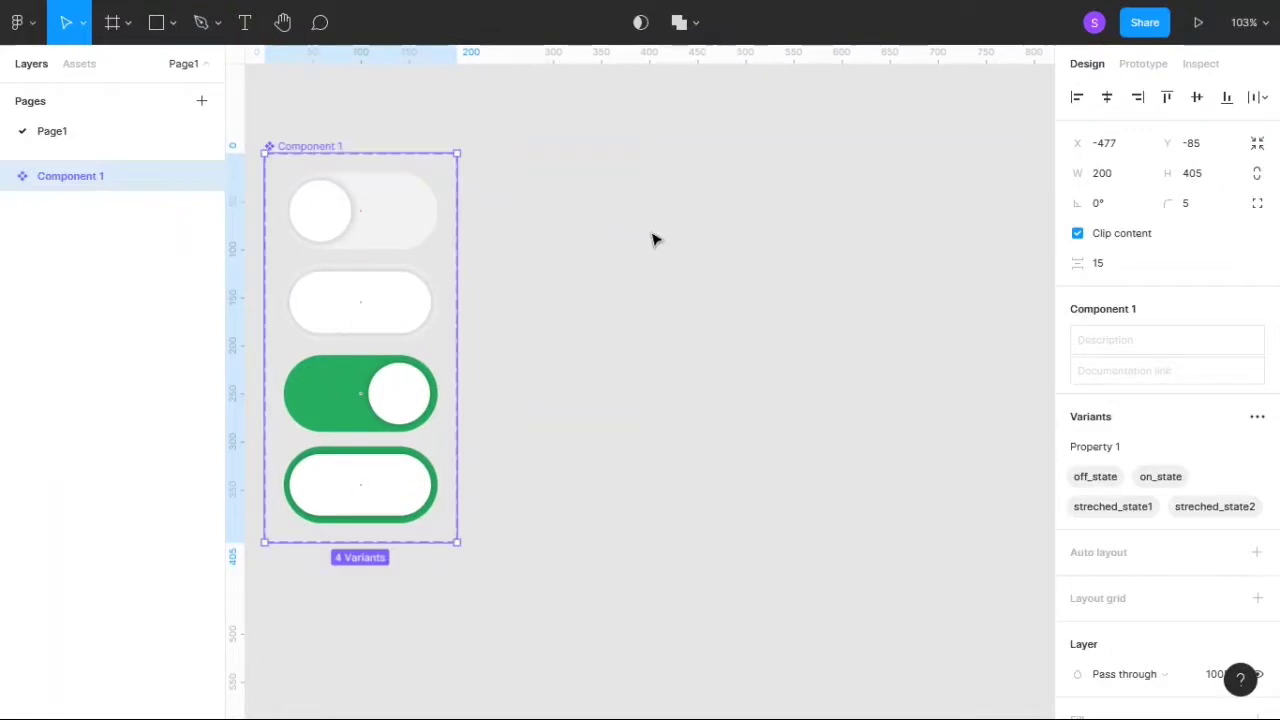
{"action": "left_click", "coordinate": [655, 240]}
- Draw a new frame beside the component set, size it to 500 by 500, and place it at about X -187, Y -47
{"action": "left_click", "coordinate": [110, 24]}
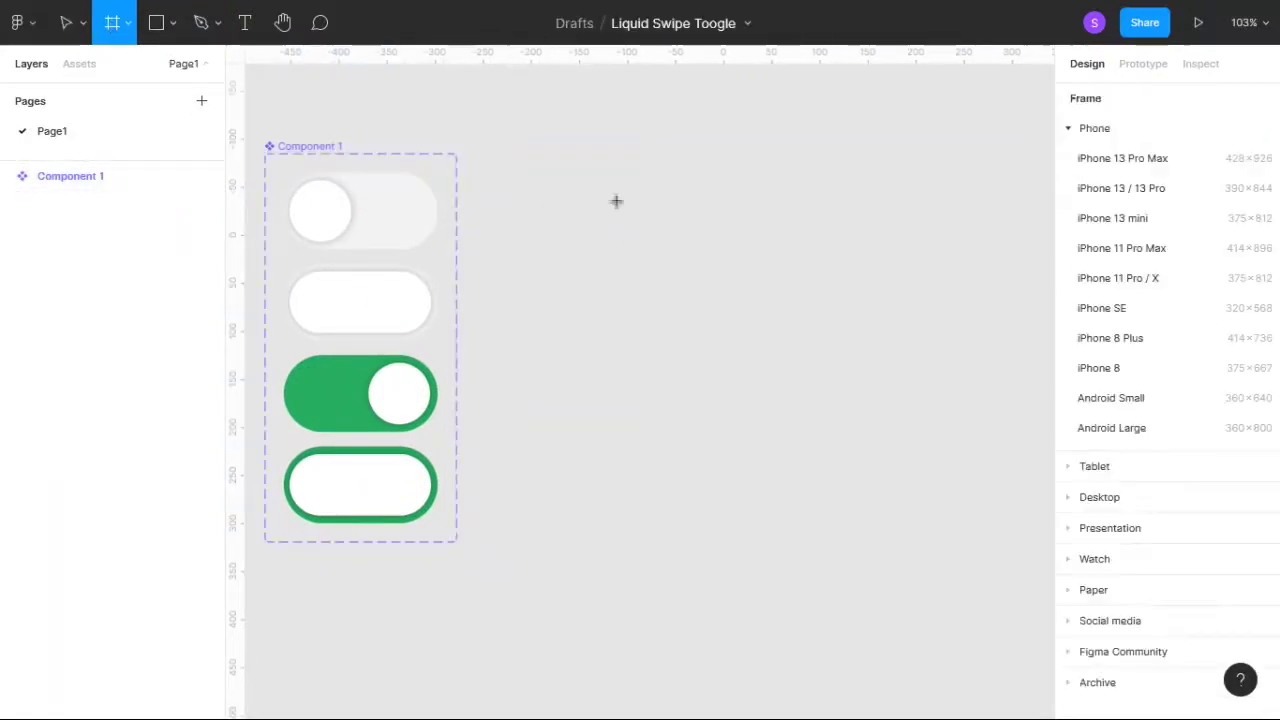
{"action": "left_click_drag", "start_coordinate": [601, 180], "coordinate": [925, 496]}
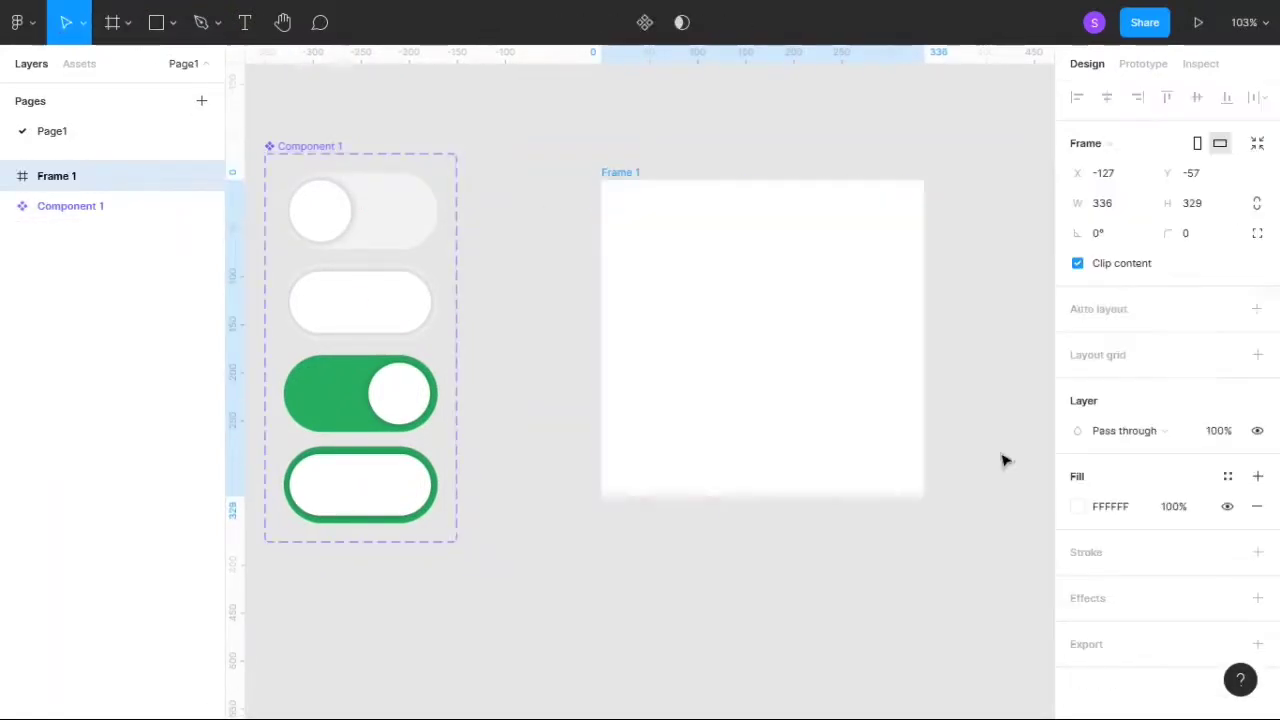
{"action": "left_click", "coordinate": [1118, 210]}
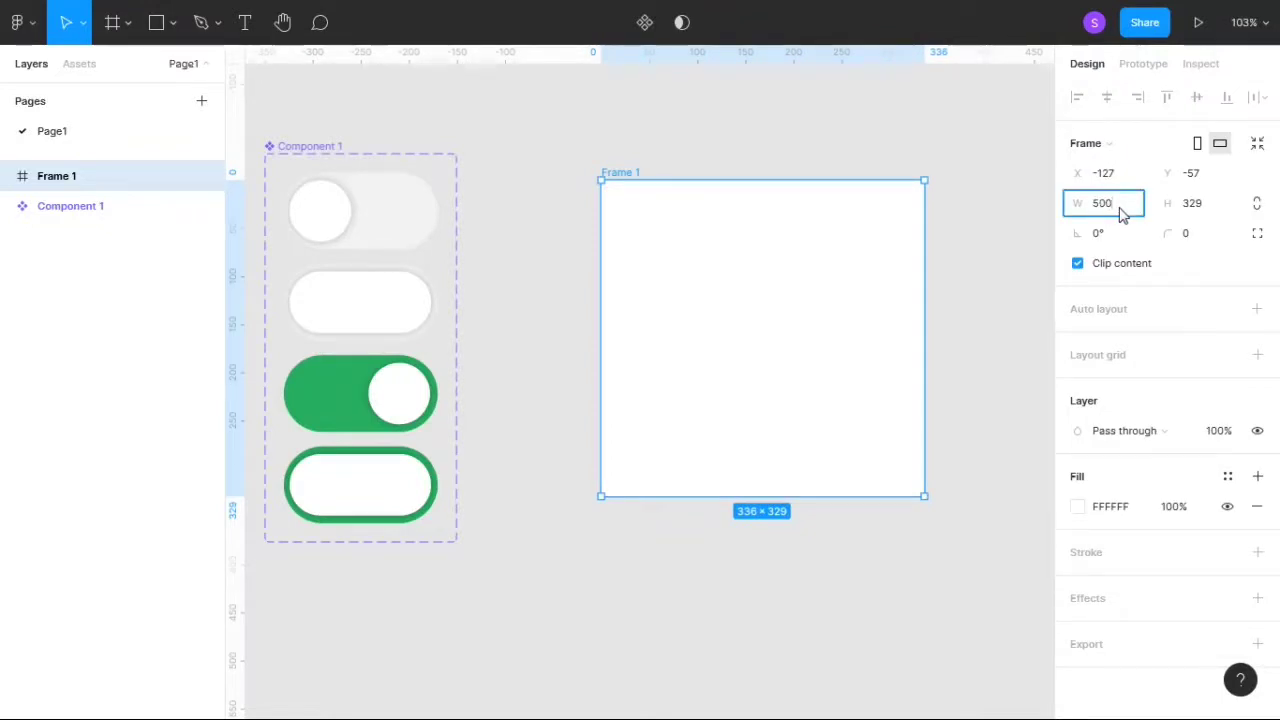
{"action": "left_click", "coordinate": [1228, 210]}
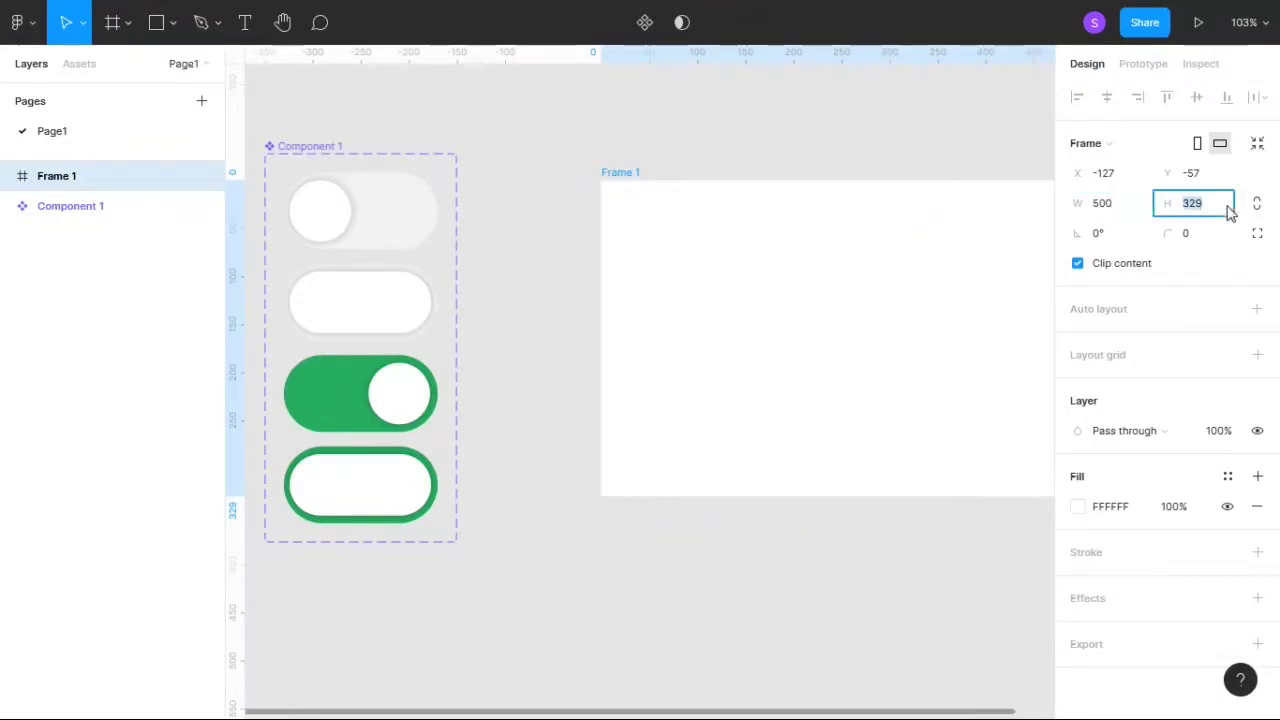
{"action": "type", "text": "500"}
{"action": "key", "text": "Return"}
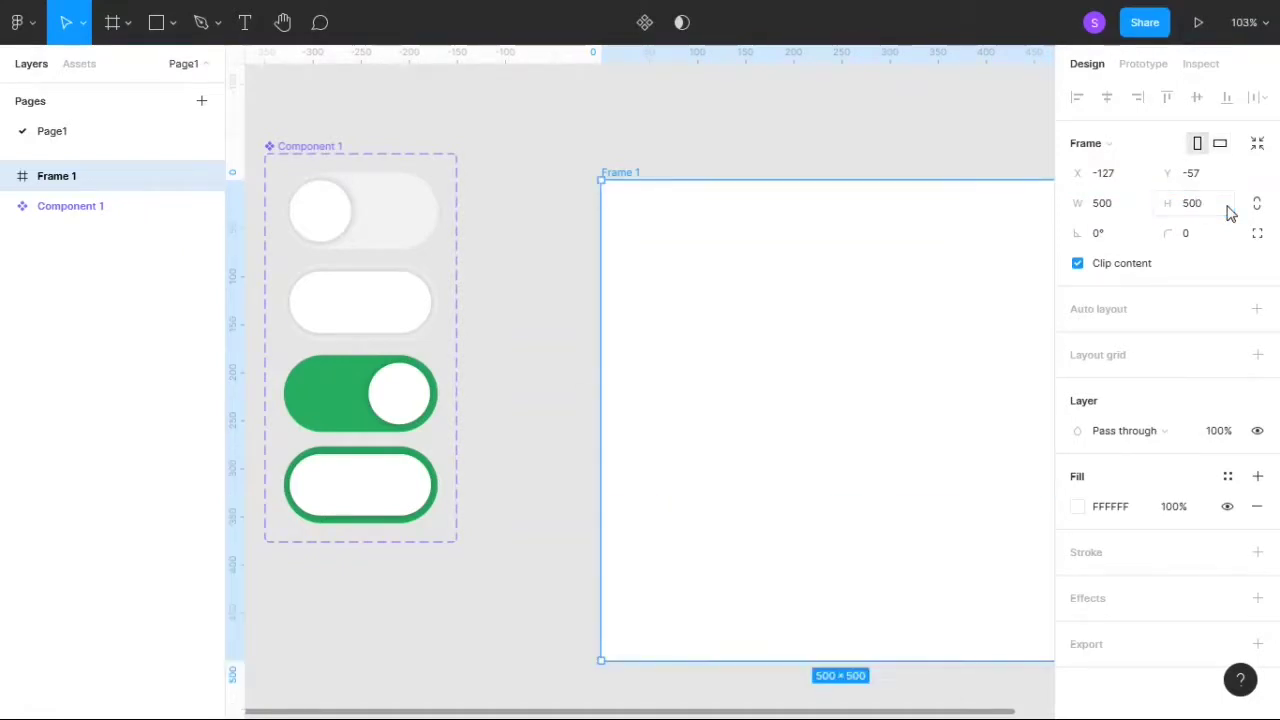
{"action": "left_click_drag", "start_coordinate": [891, 349], "coordinate": [834, 359]}
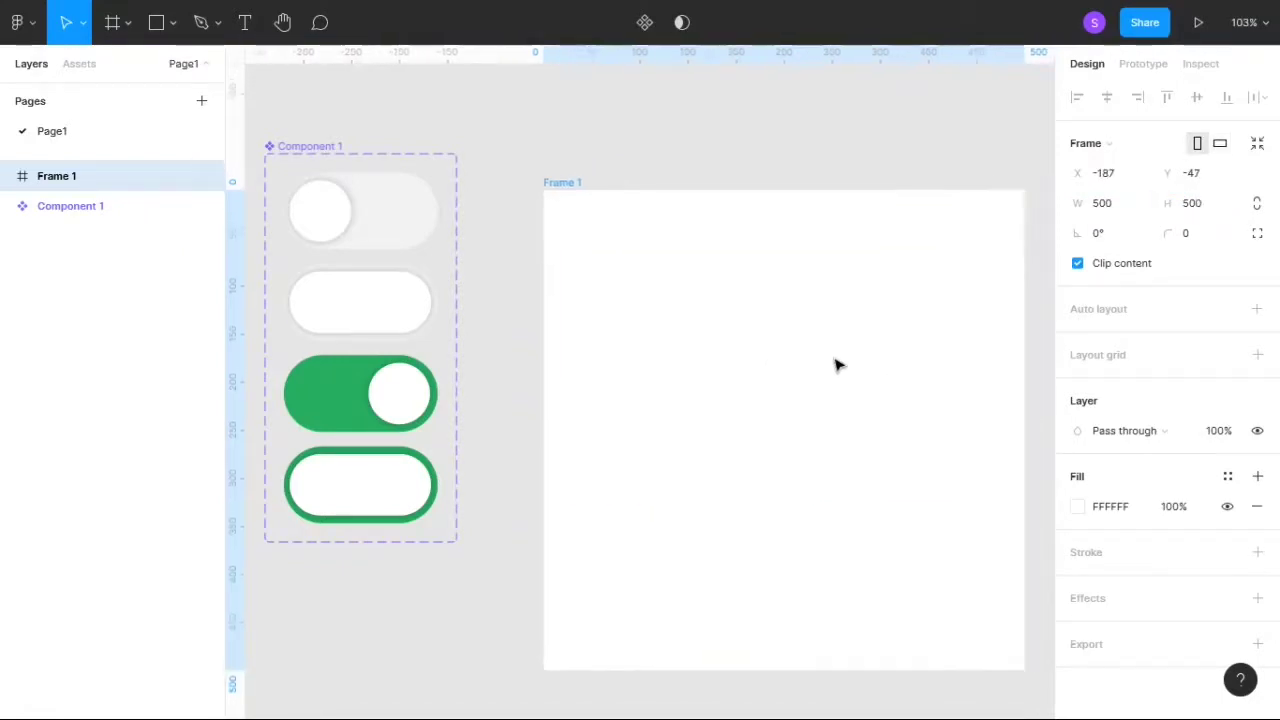
- Rename the 500 by 500 frame as artboard
{"action": "double_click", "coordinate": [566, 184]}
{"action": "key", "text": "BackSpace"}
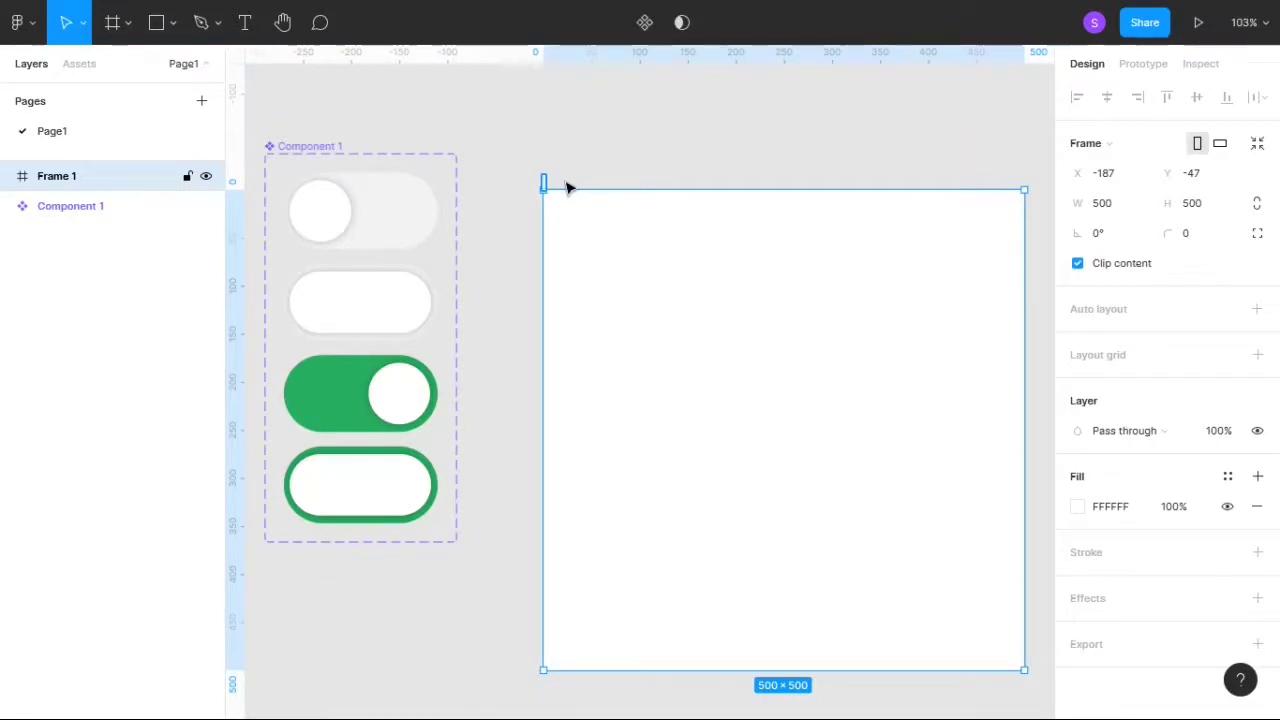
{"action": "type", "text": "artboard"}
{"action": "key", "text": "Return"}
{"action": "left_click", "coordinate": [490, 175]}
- Connect the off_state variant to streched_state1 with an on-click Change to interaction using Smart animate at 300 ms
{"action": "left_click", "coordinate": [383, 203]}
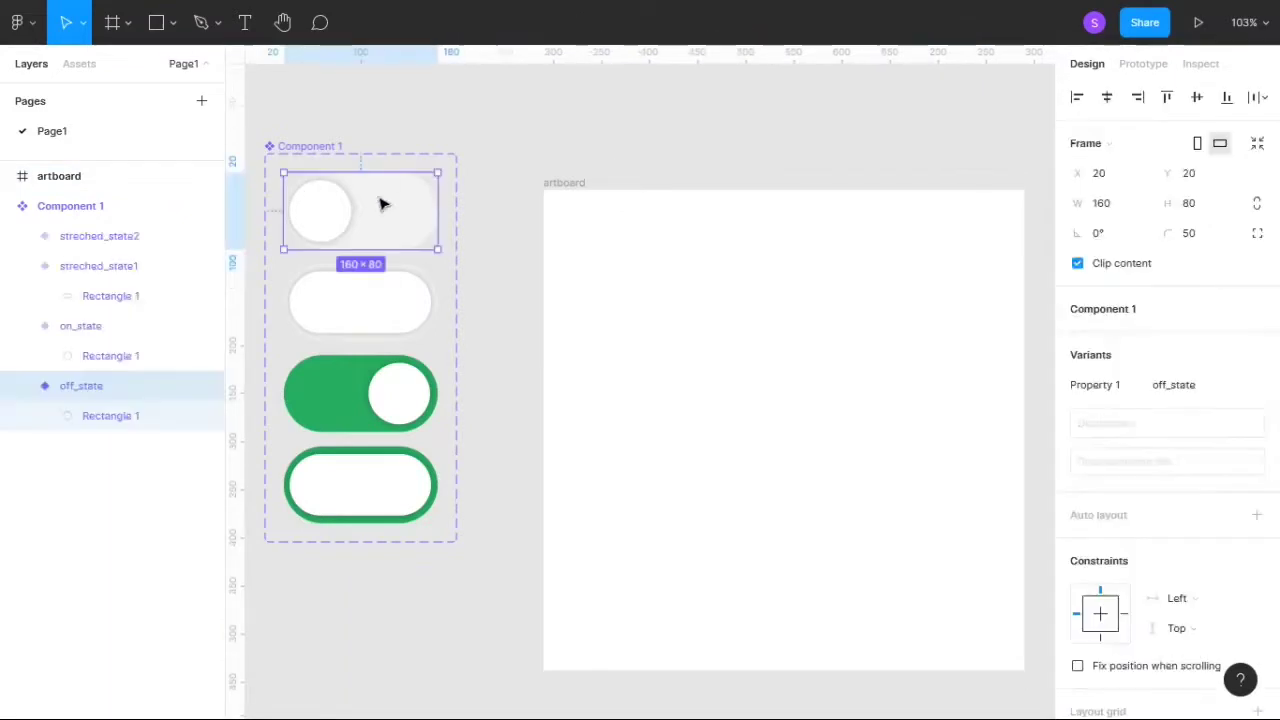
{"action": "left_click", "coordinate": [1143, 68]}
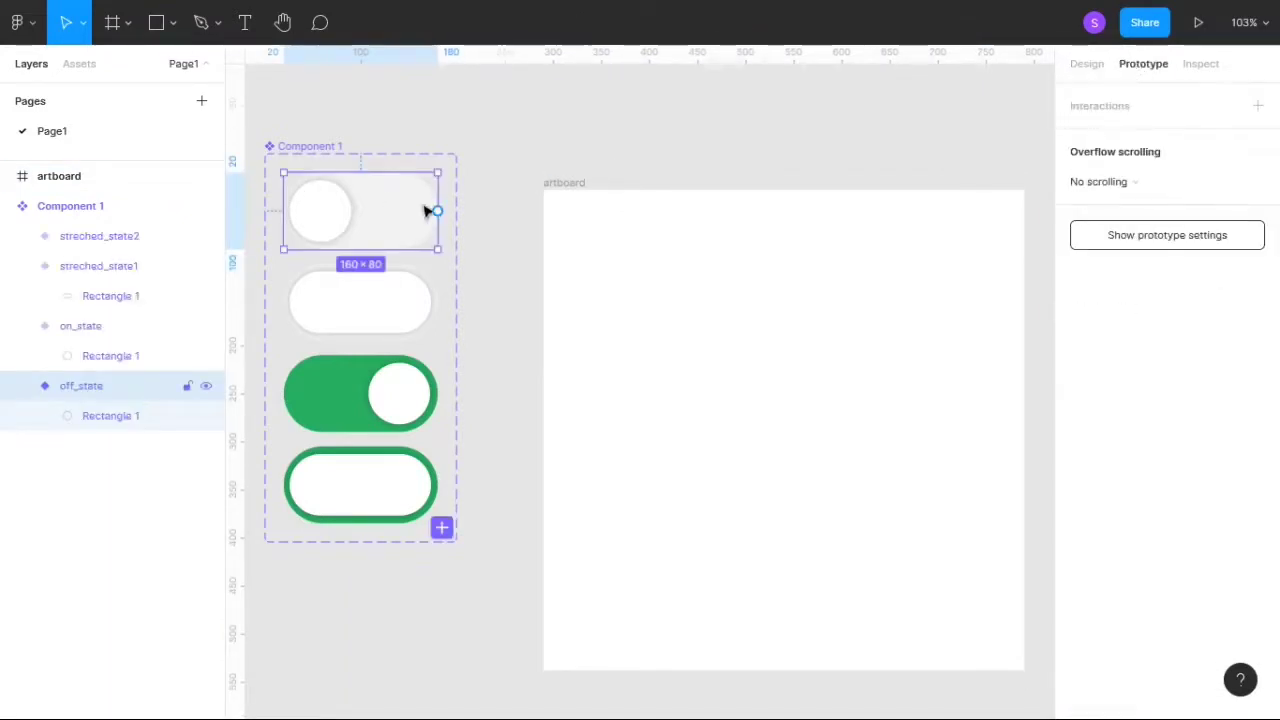
{"action": "left_click_drag", "start_coordinate": [440, 212], "coordinate": [423, 289]}
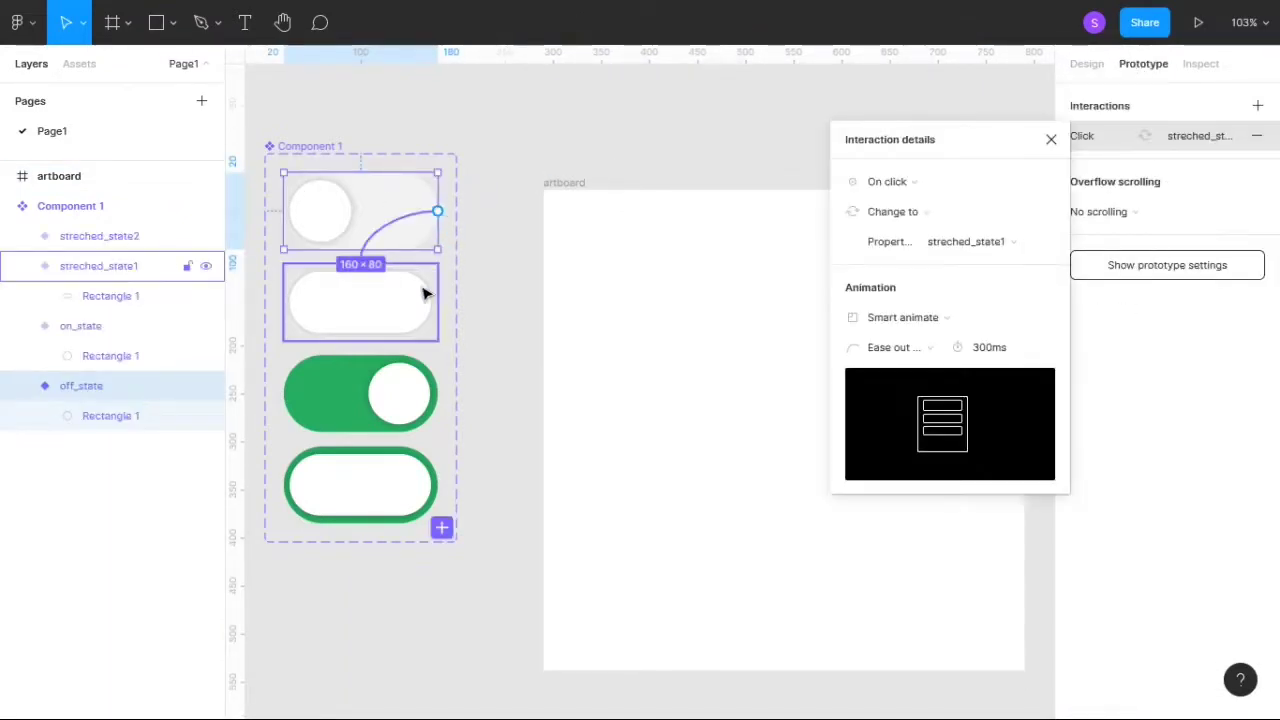
{"action": "left_click", "coordinate": [912, 350]}
{"action": "left_click", "coordinate": [914, 358]}
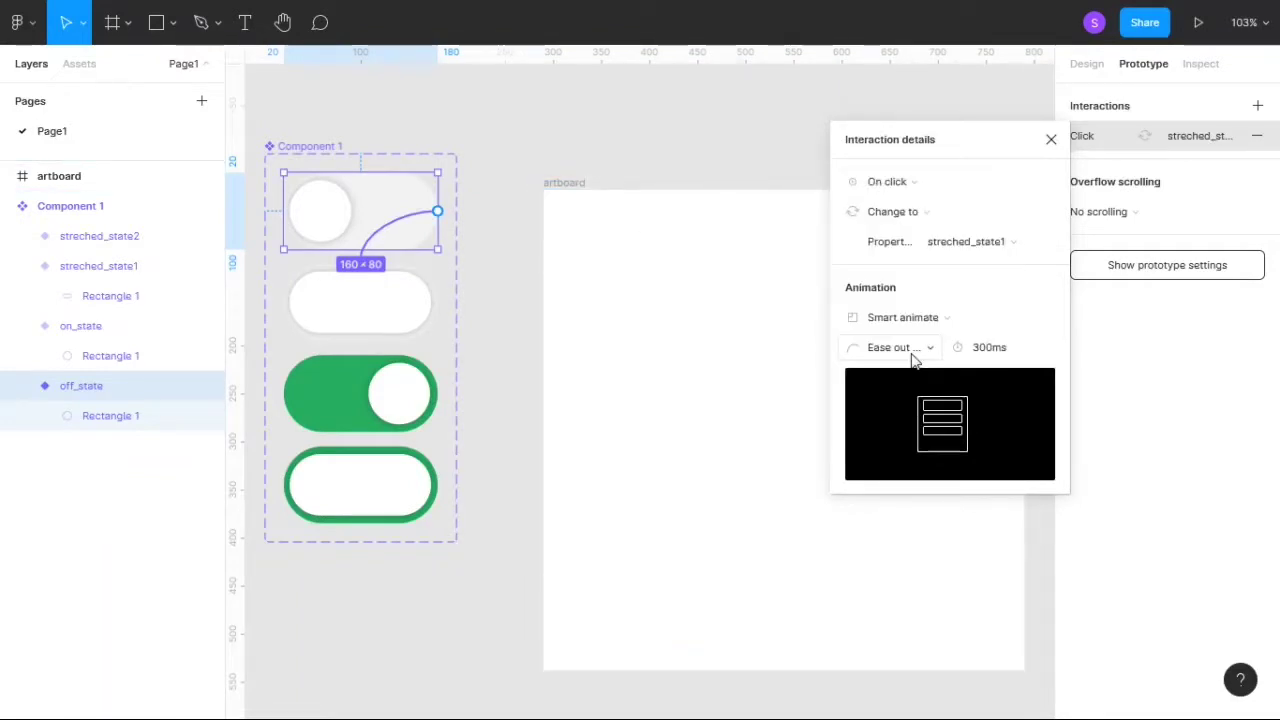
{"action": "left_click", "coordinate": [1053, 140]}
- Connect streched_state1 to on_state with a Change to interaction triggered after a 1 ms delay, using Smart animate at 300 ms
{"action": "left_click", "coordinate": [386, 327]}
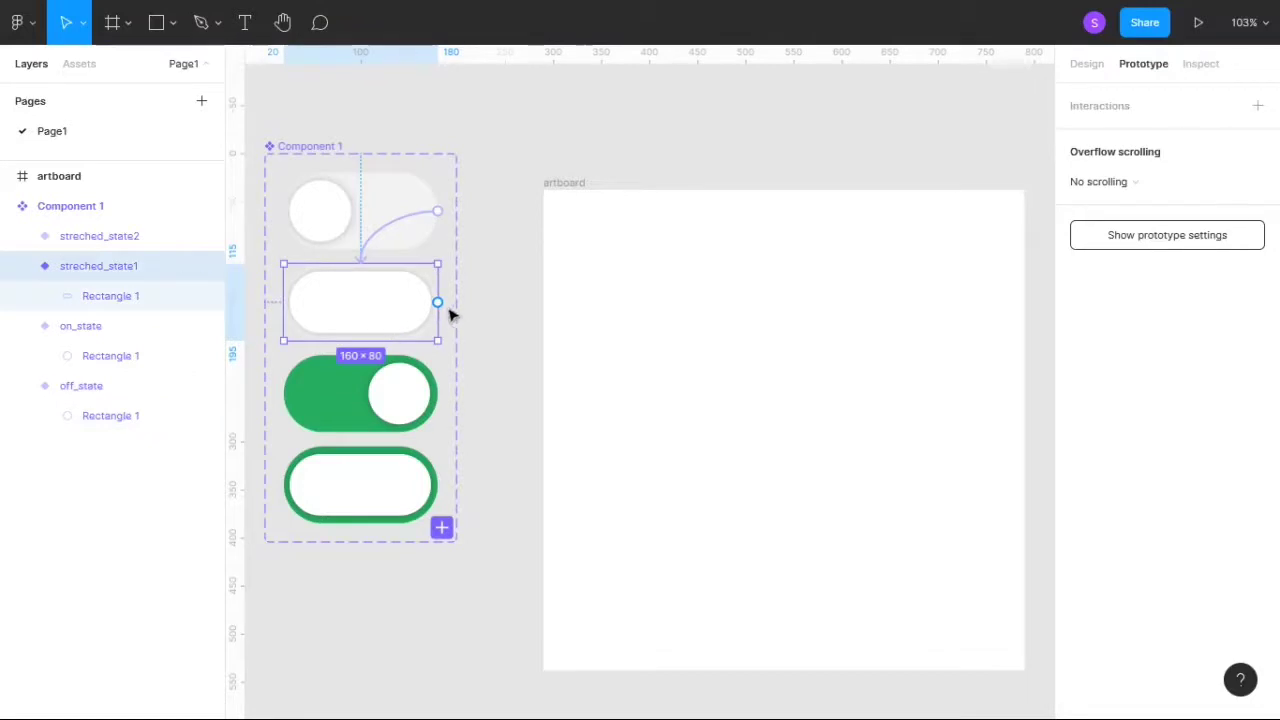
{"action": "left_click_drag", "start_coordinate": [437, 302], "coordinate": [427, 401]}
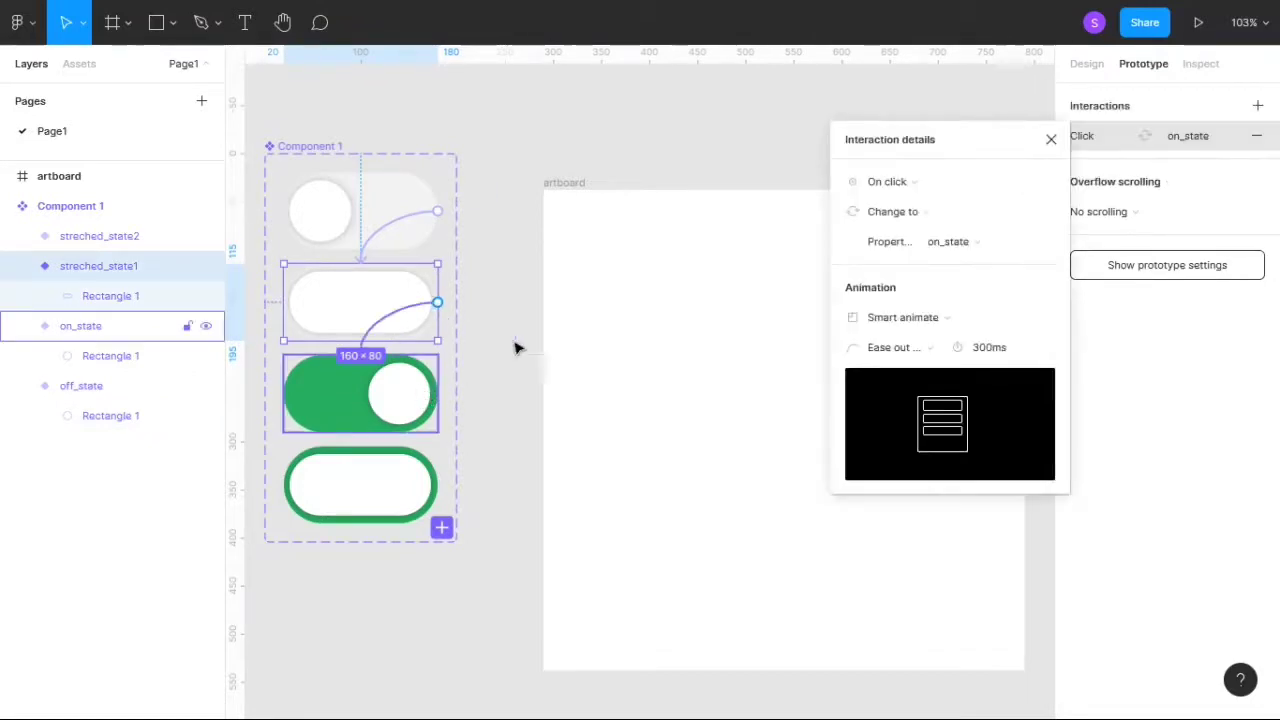
{"action": "left_click", "coordinate": [895, 181]}
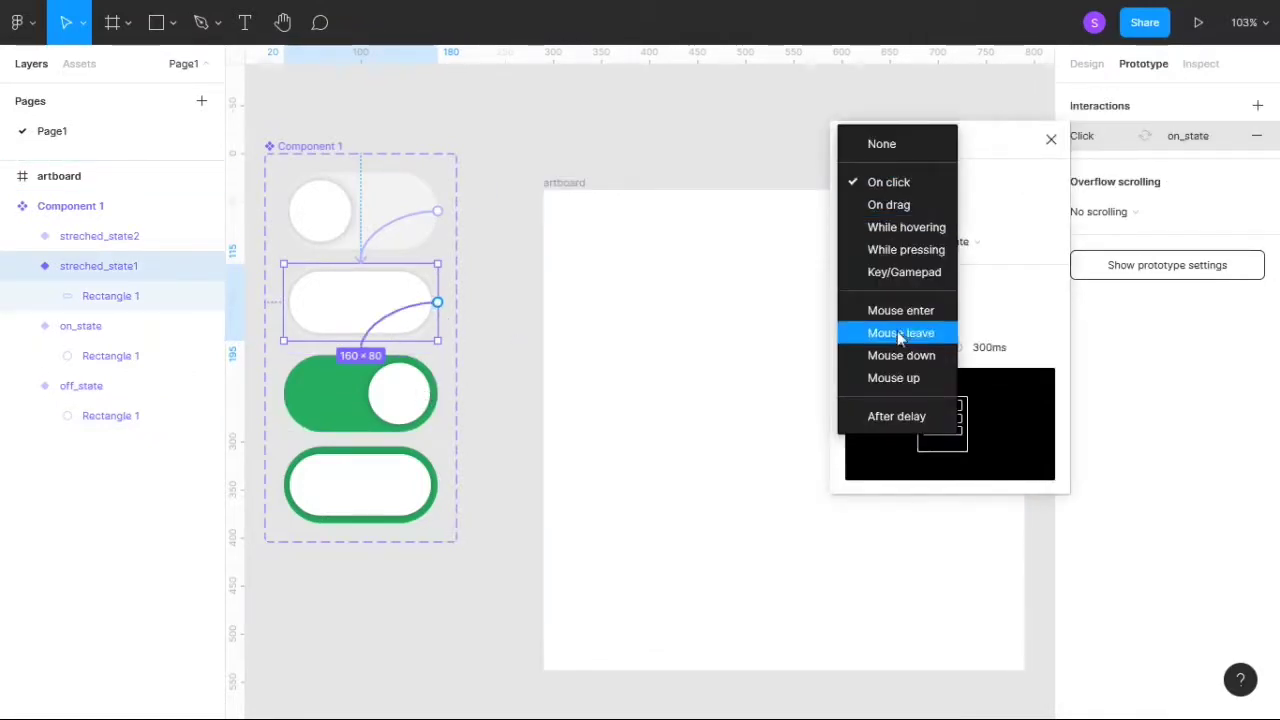
{"action": "left_click", "coordinate": [890, 416]}
{"action": "left_click", "coordinate": [981, 183]}
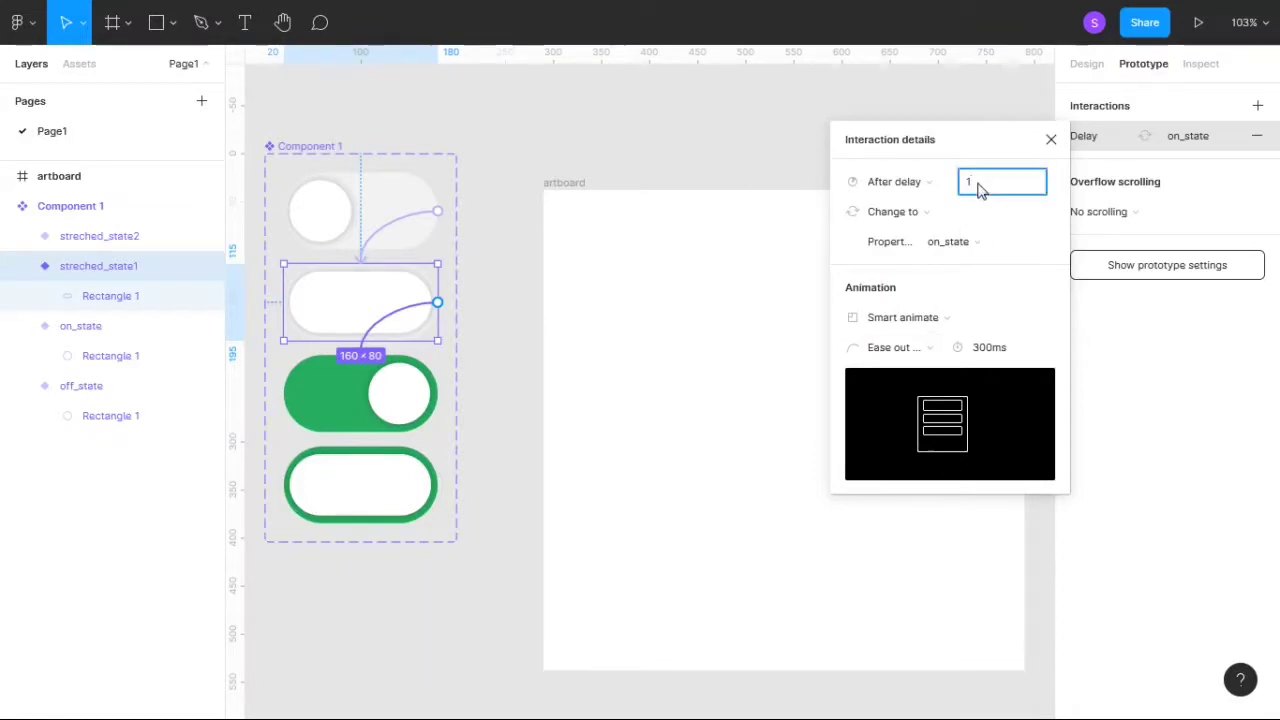
{"action": "type", "text": "1ms"}
{"action": "key", "text": "Return"}
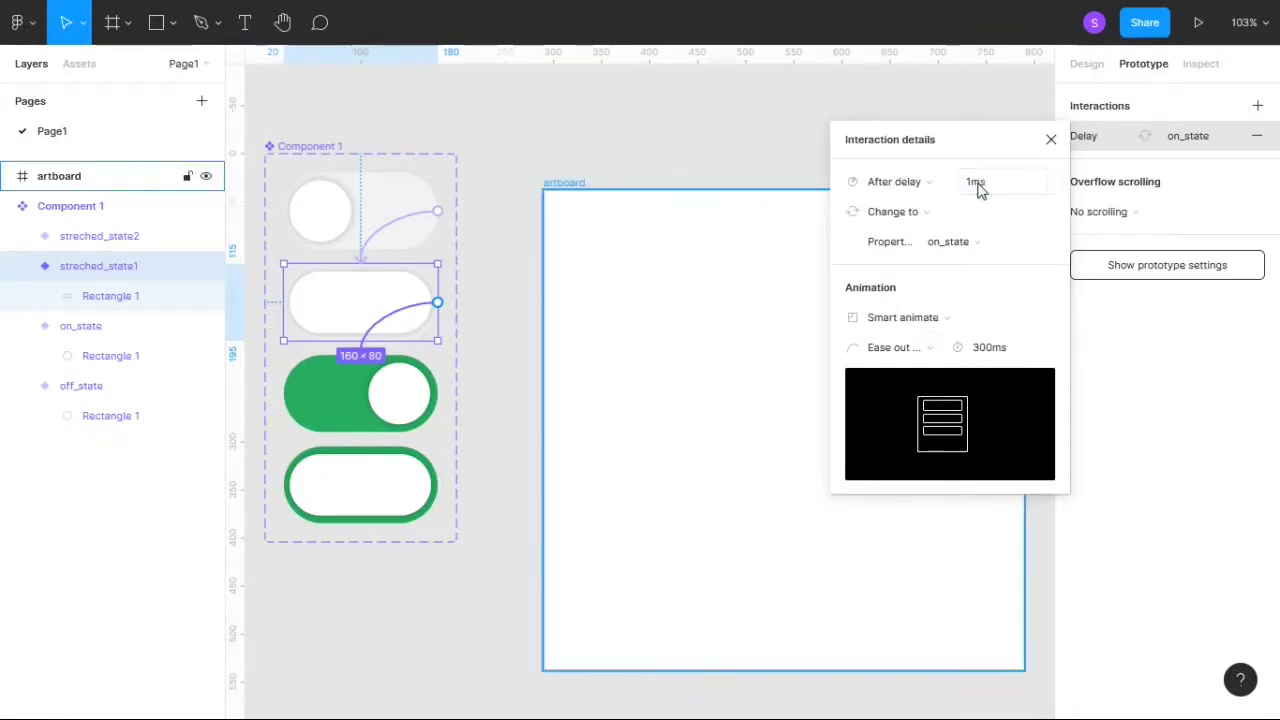
{"action": "left_click", "coordinate": [1051, 140]}
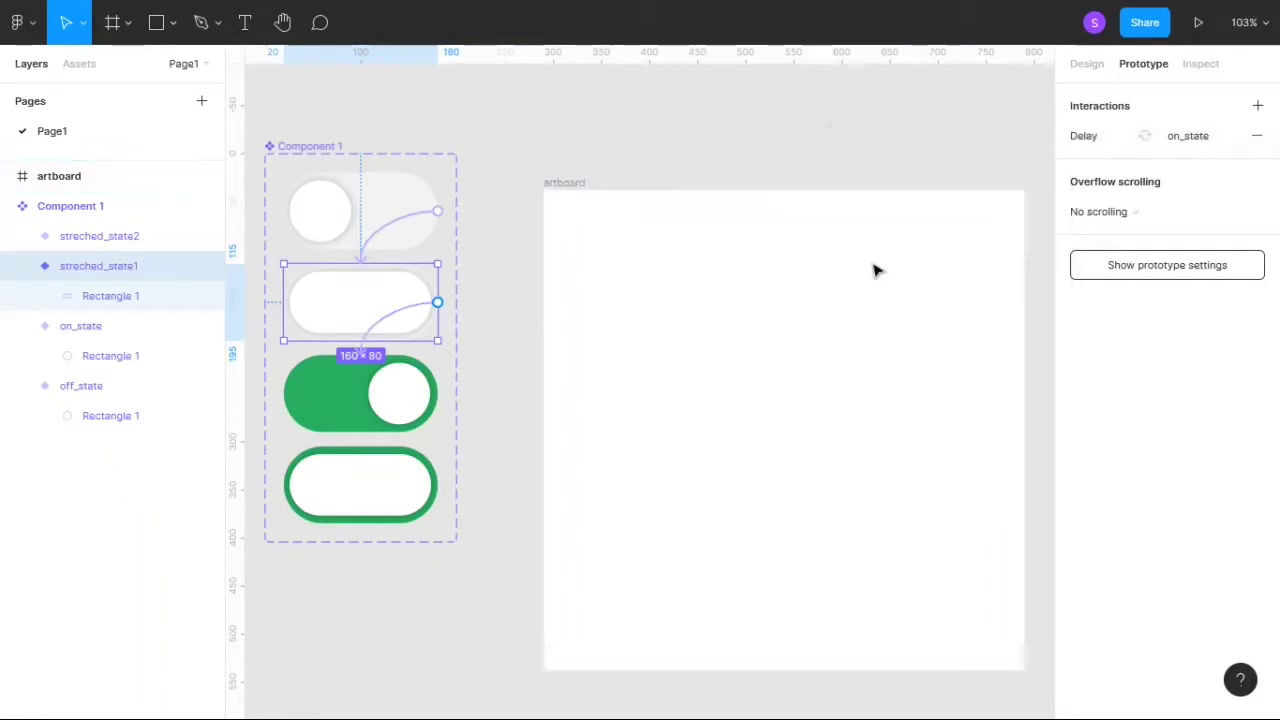
- Connect on_state to streched_state2 with an on-click Change to interaction using Smart animate at 300 ms
{"action": "left_click", "coordinate": [382, 412]}
{"action": "left_click_drag", "start_coordinate": [437, 393], "coordinate": [415, 476]}
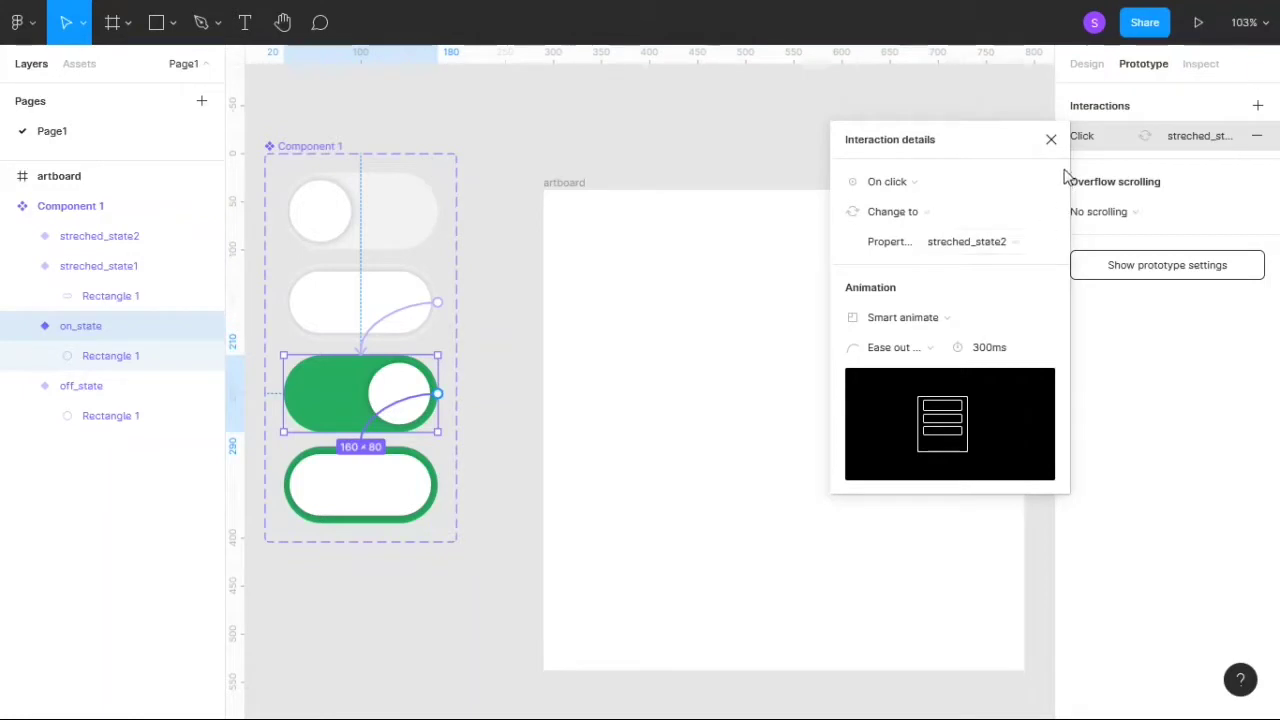
{"action": "left_click", "coordinate": [1051, 140]}
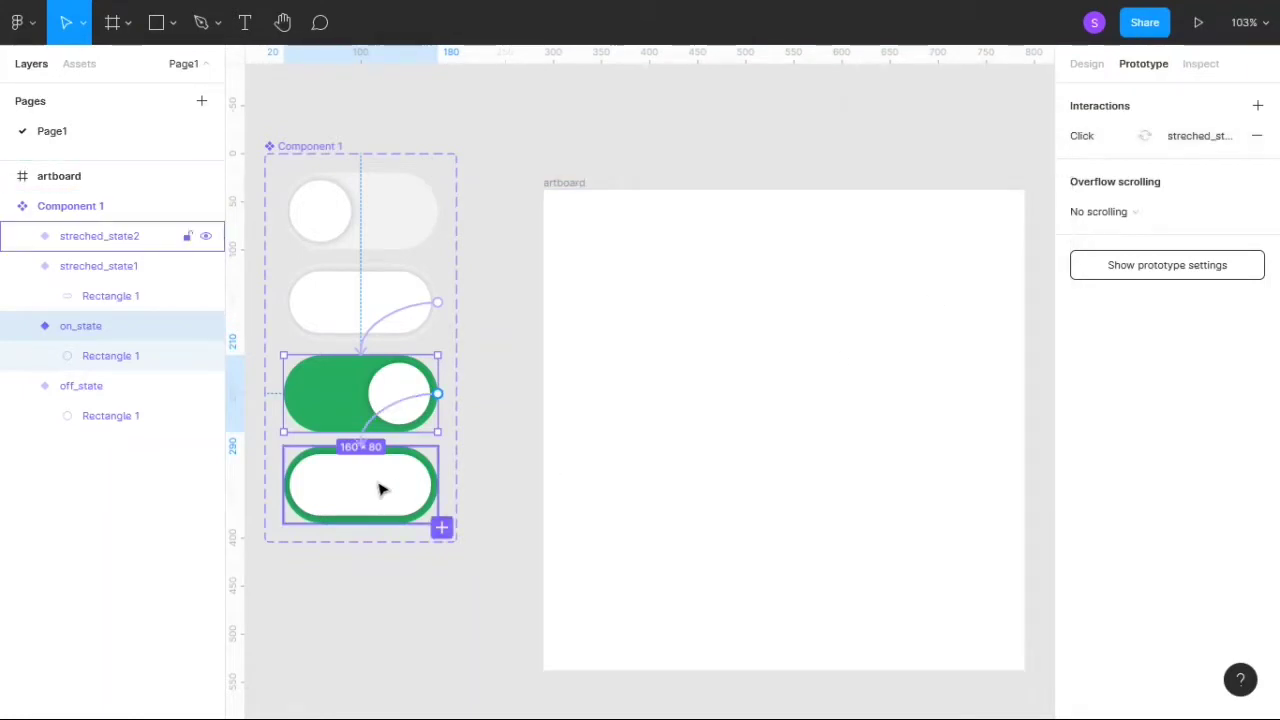
- Connect streched_state2 back to off_state with a Change to interaction triggered after a 1 ms delay, using Smart animate at 300 ms
{"action": "left_click", "coordinate": [425, 490]}
{"action": "left_click_drag", "start_coordinate": [437, 485], "coordinate": [432, 238]}
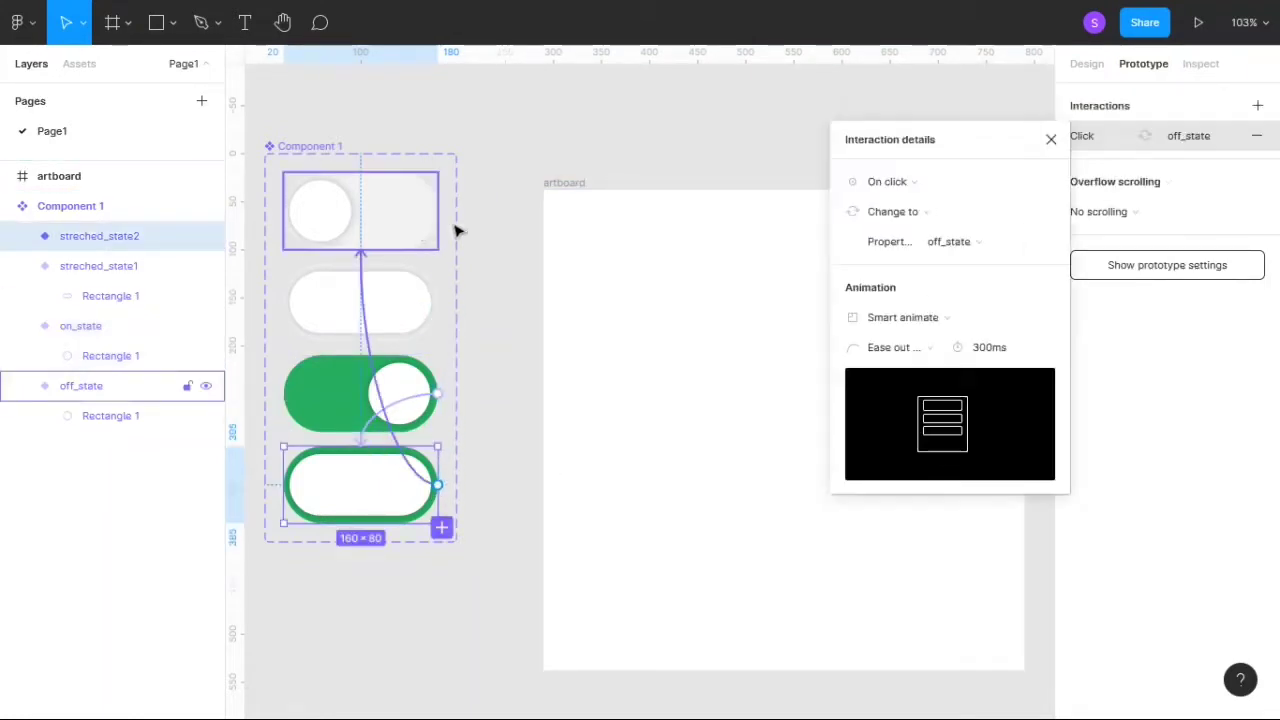
{"action": "left_click", "coordinate": [925, 181]}
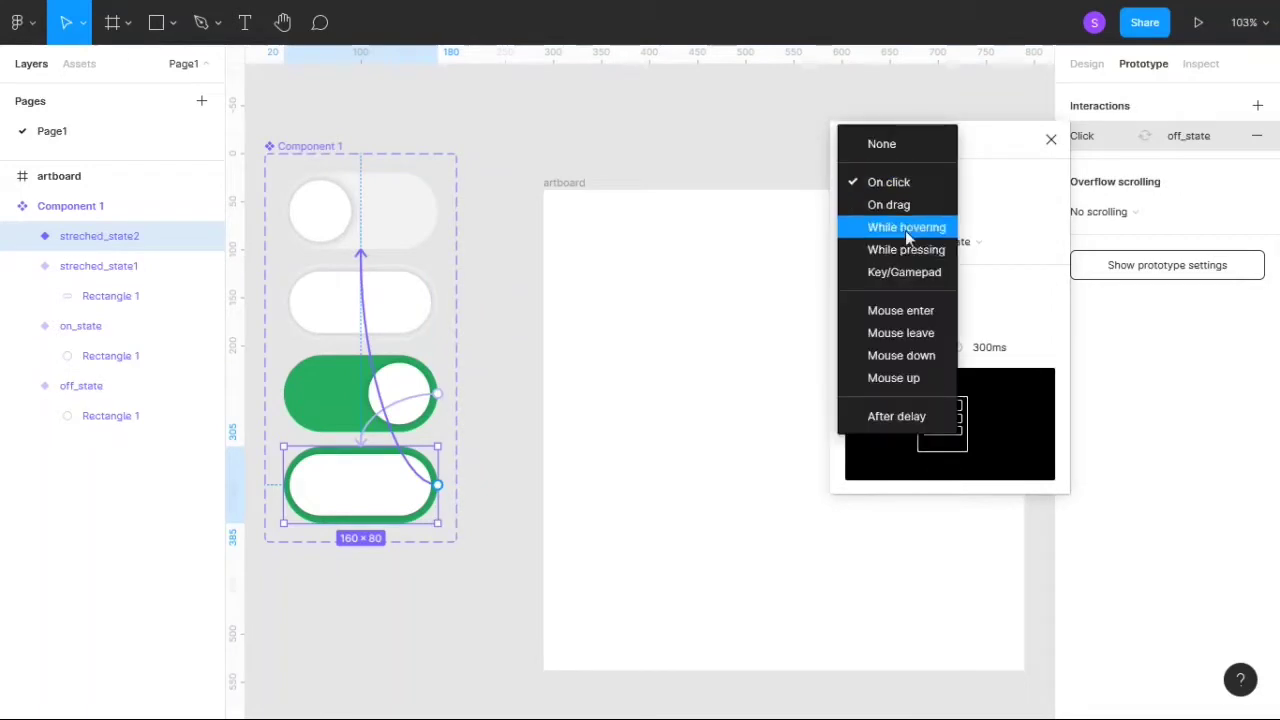
{"action": "left_click", "coordinate": [889, 418]}
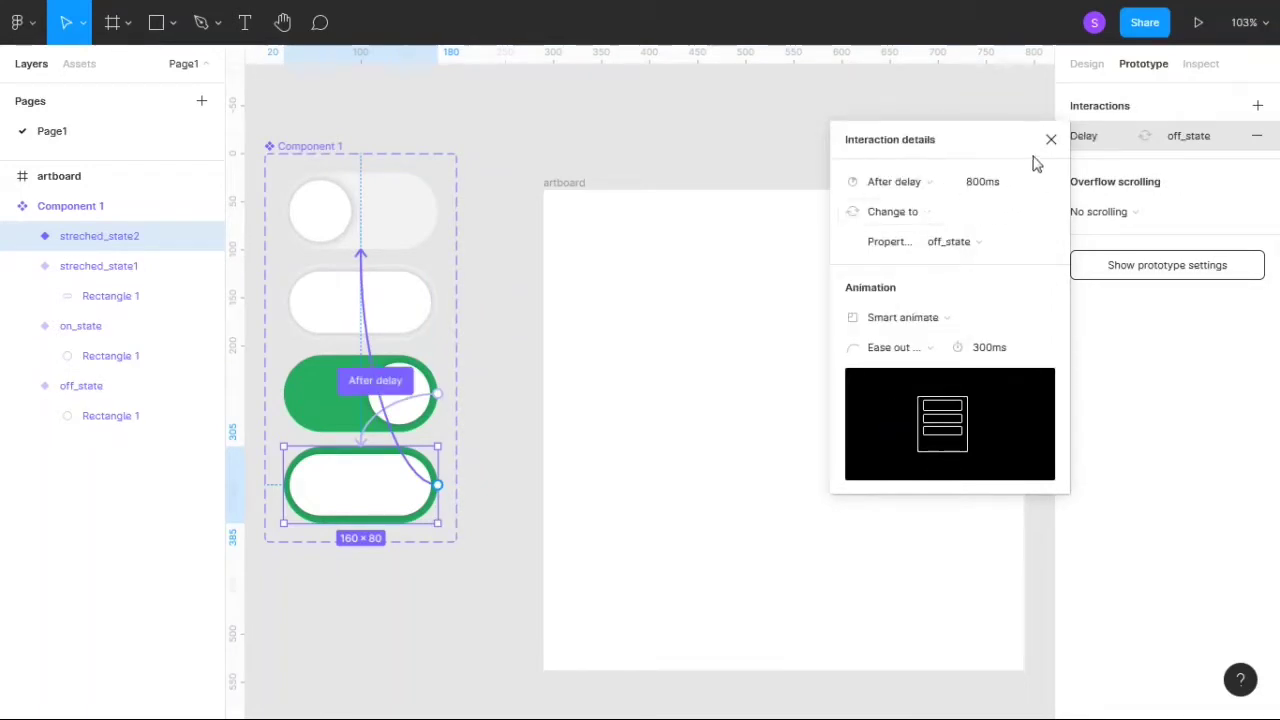
{"action": "left_click", "coordinate": [997, 183]}
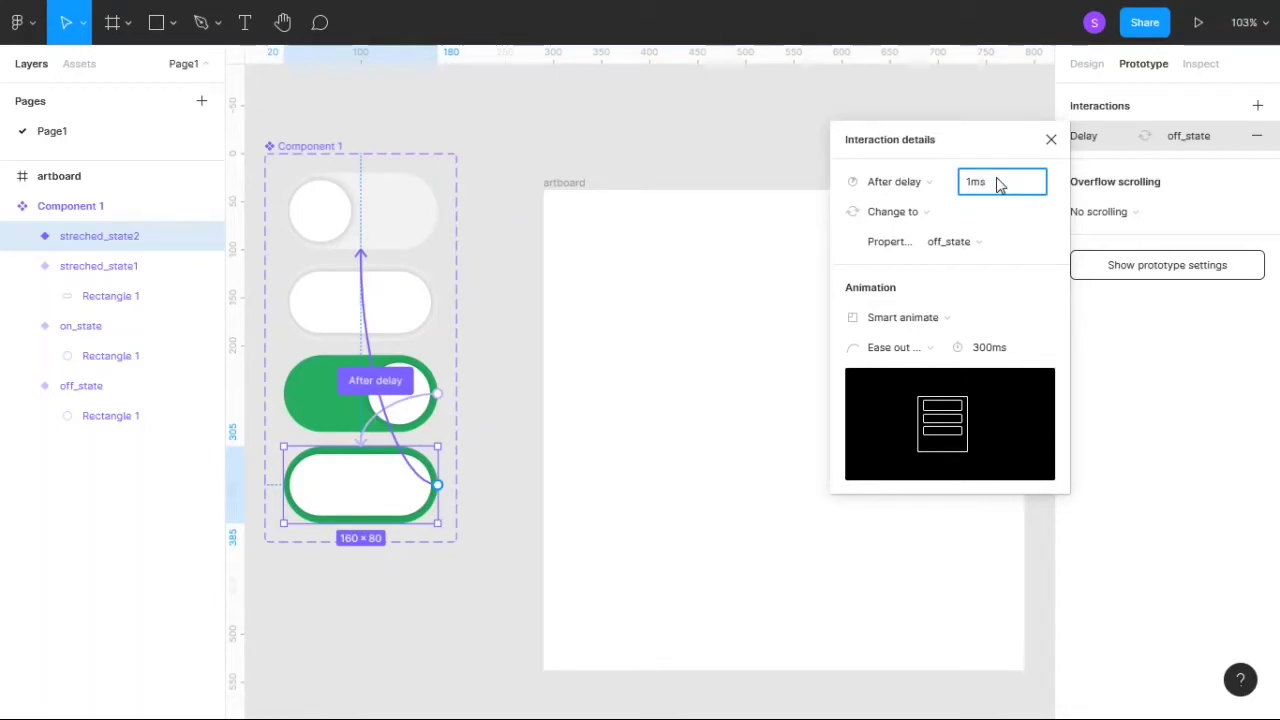
{"action": "type", "text": "1ms"}
{"action": "key", "text": "Return"}
{"action": "left_click", "coordinate": [1051, 139]}
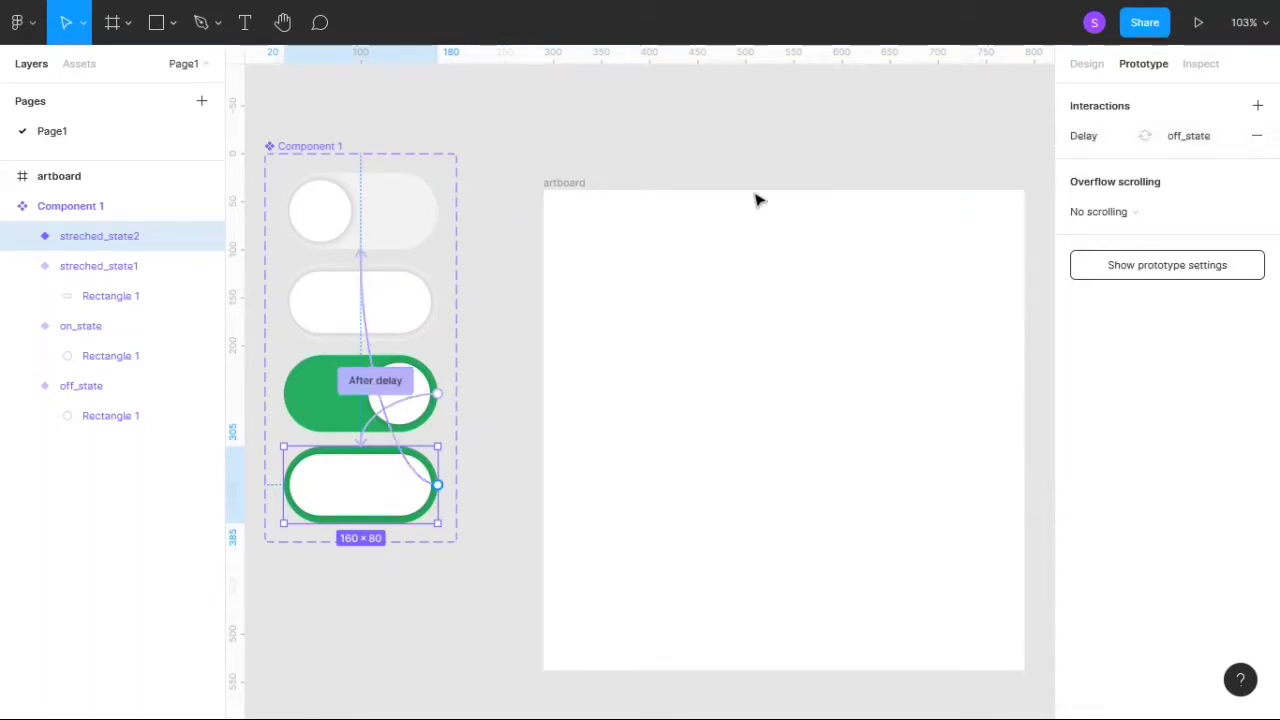
{"action": "left_click", "coordinate": [697, 148]}
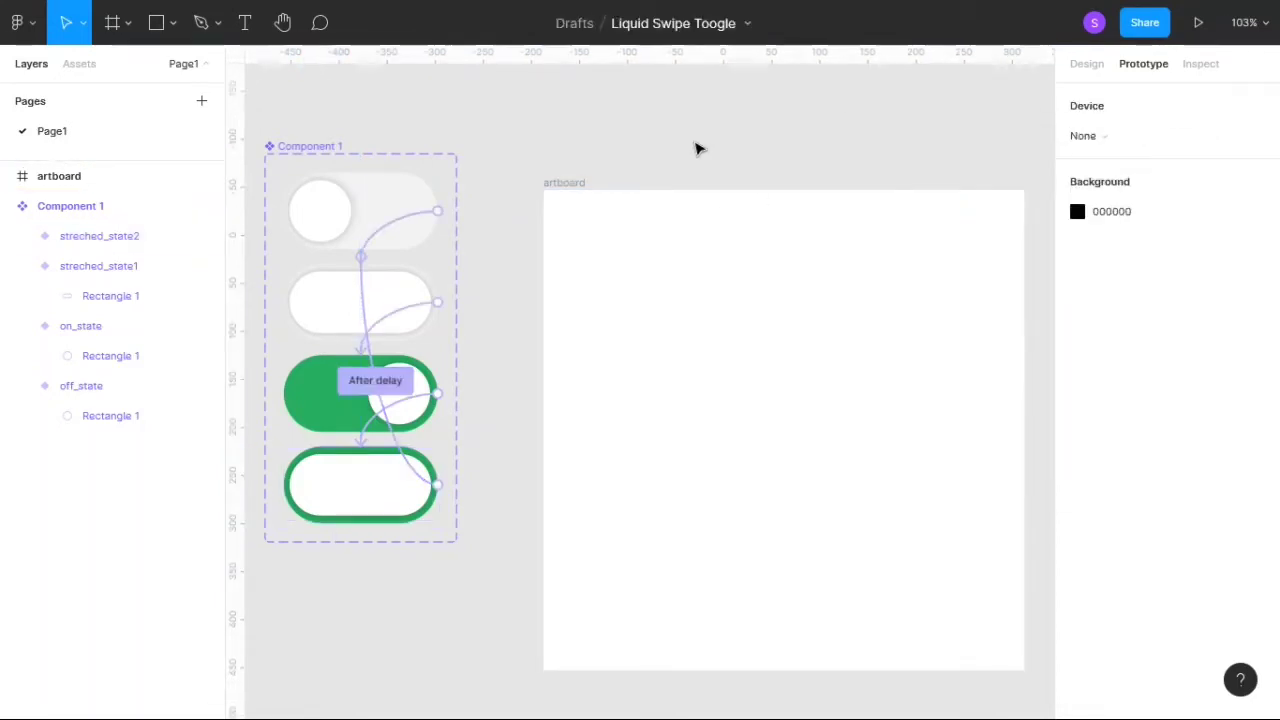
- Place an instance of the local toggle component near the middle of the artboard frame, at about X 162, Y 201
{"action": "left_click", "coordinate": [7, 207]}
{"action": "left_click", "coordinate": [614, 260]}
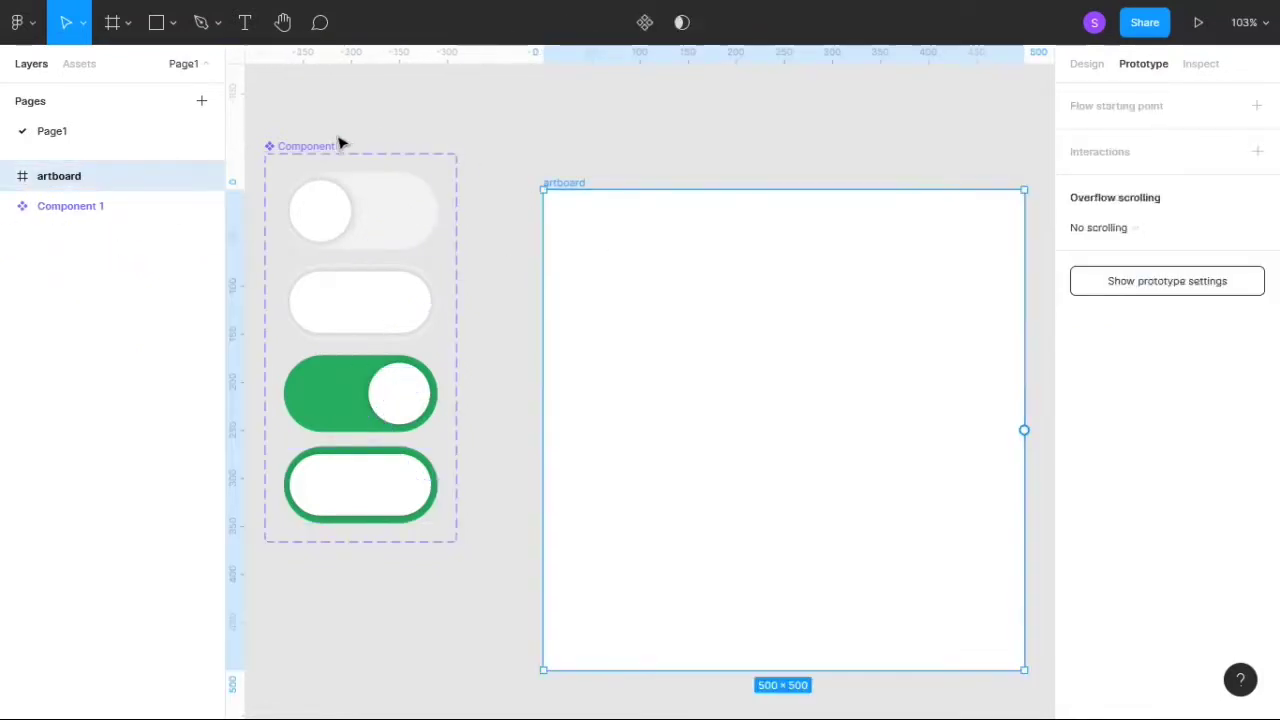
{"action": "left_click", "coordinate": [64, 70]}
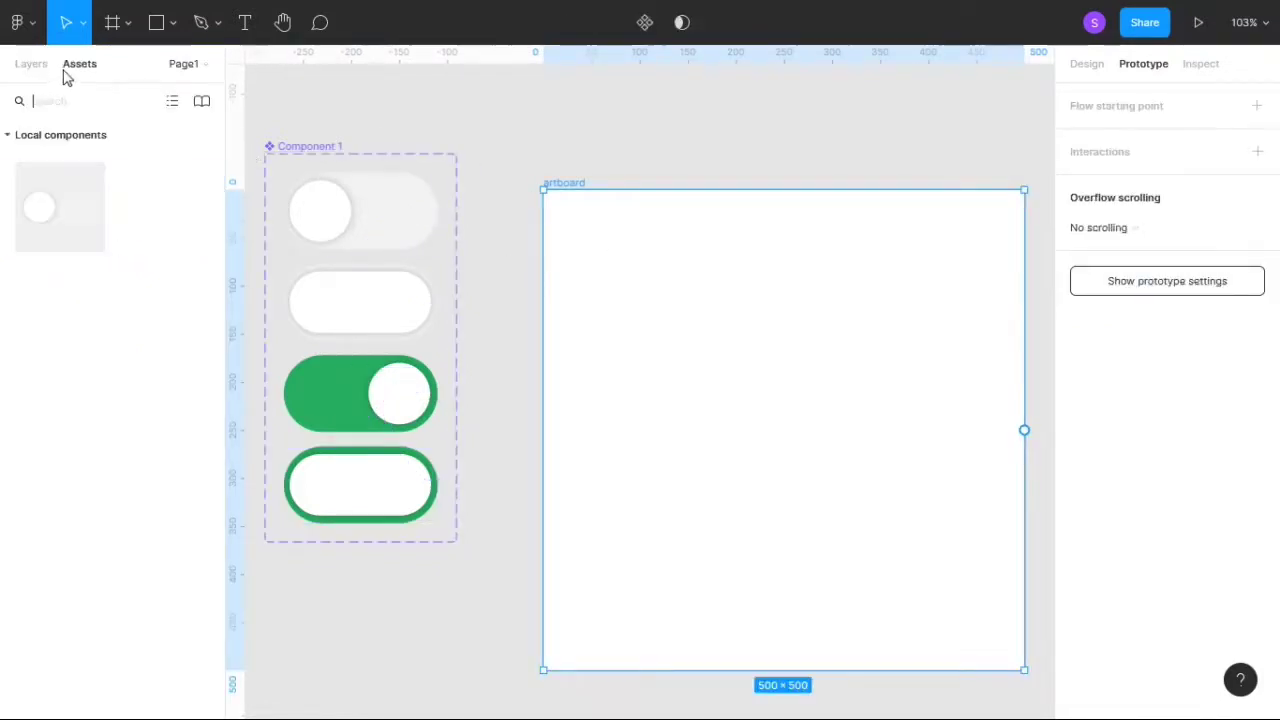
{"action": "left_click", "coordinate": [62, 220]}
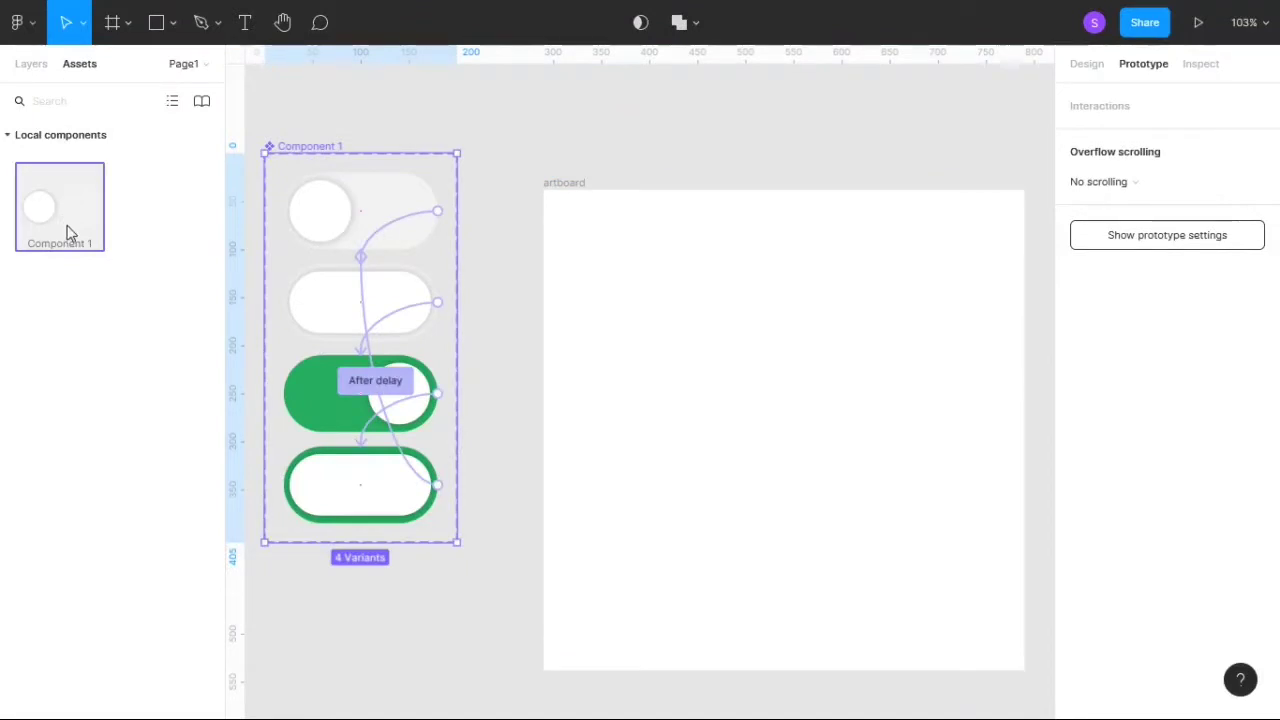
{"action": "left_click_drag", "start_coordinate": [67, 232], "coordinate": [808, 434]}
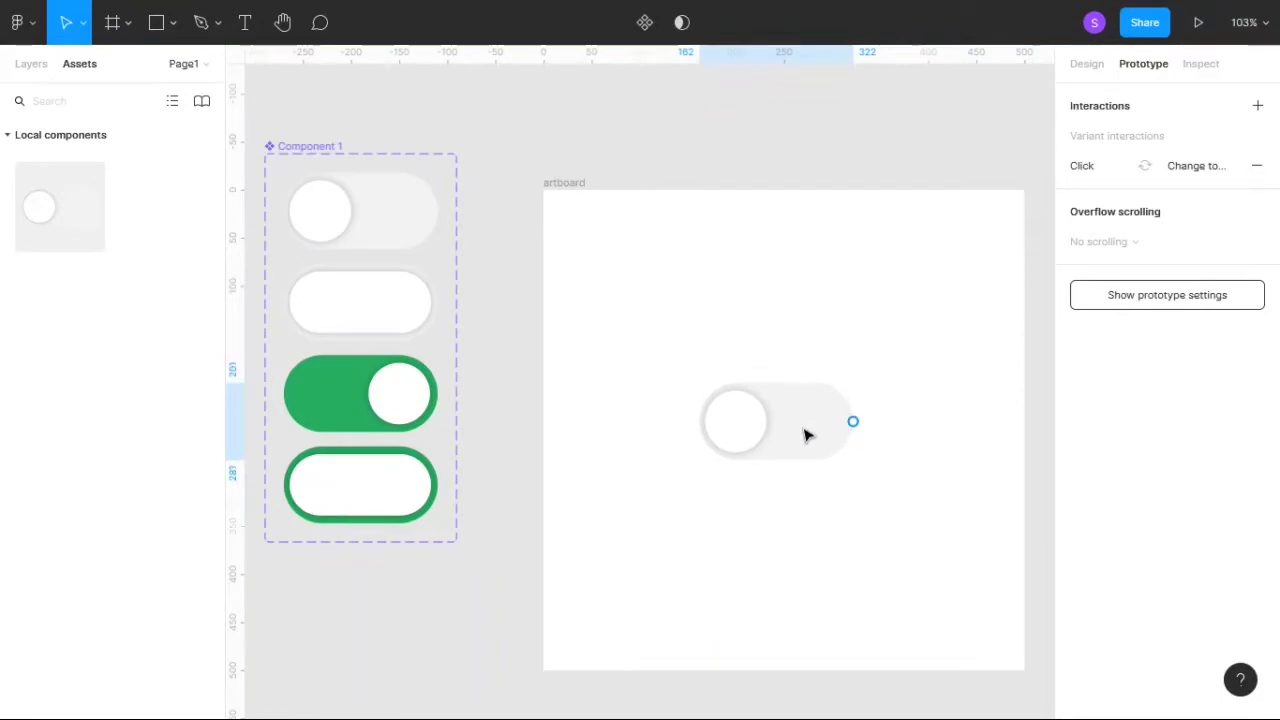
{"action": "left_click", "coordinate": [1088, 68]}
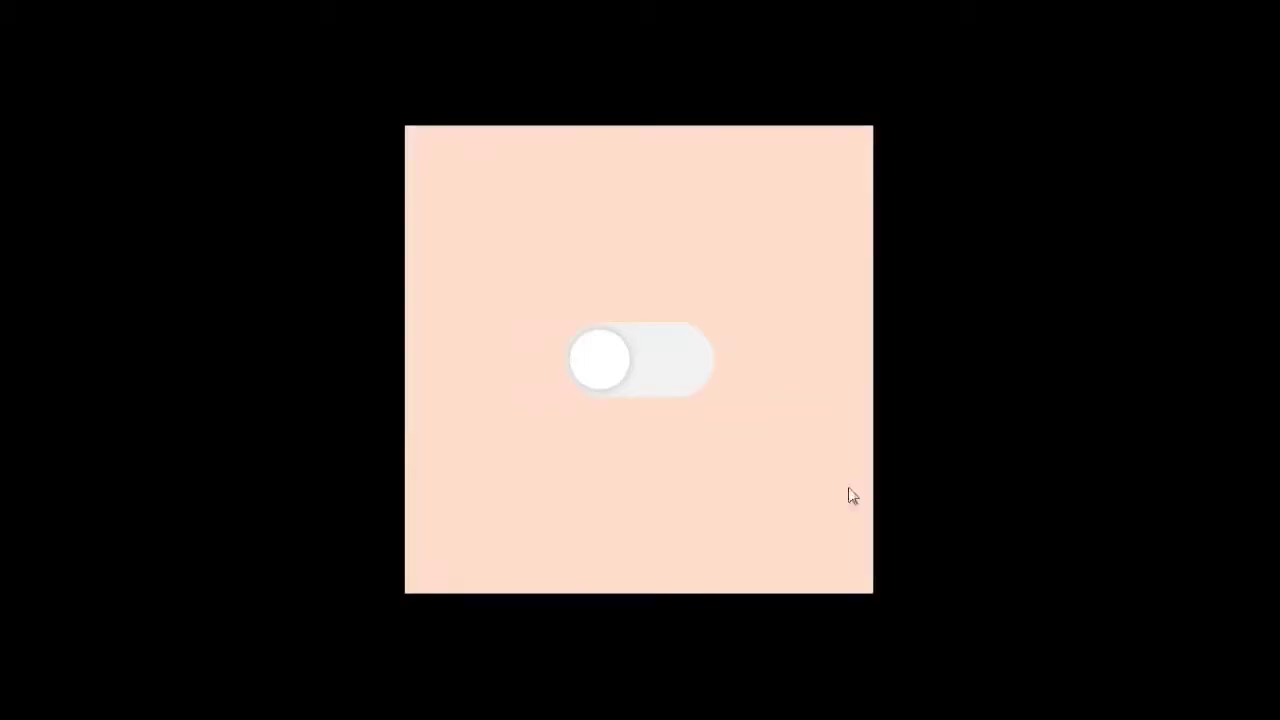
- Test the toggle in the prototype preview by switching it on and off twice
{"action": "left_click", "coordinate": [667, 378]}
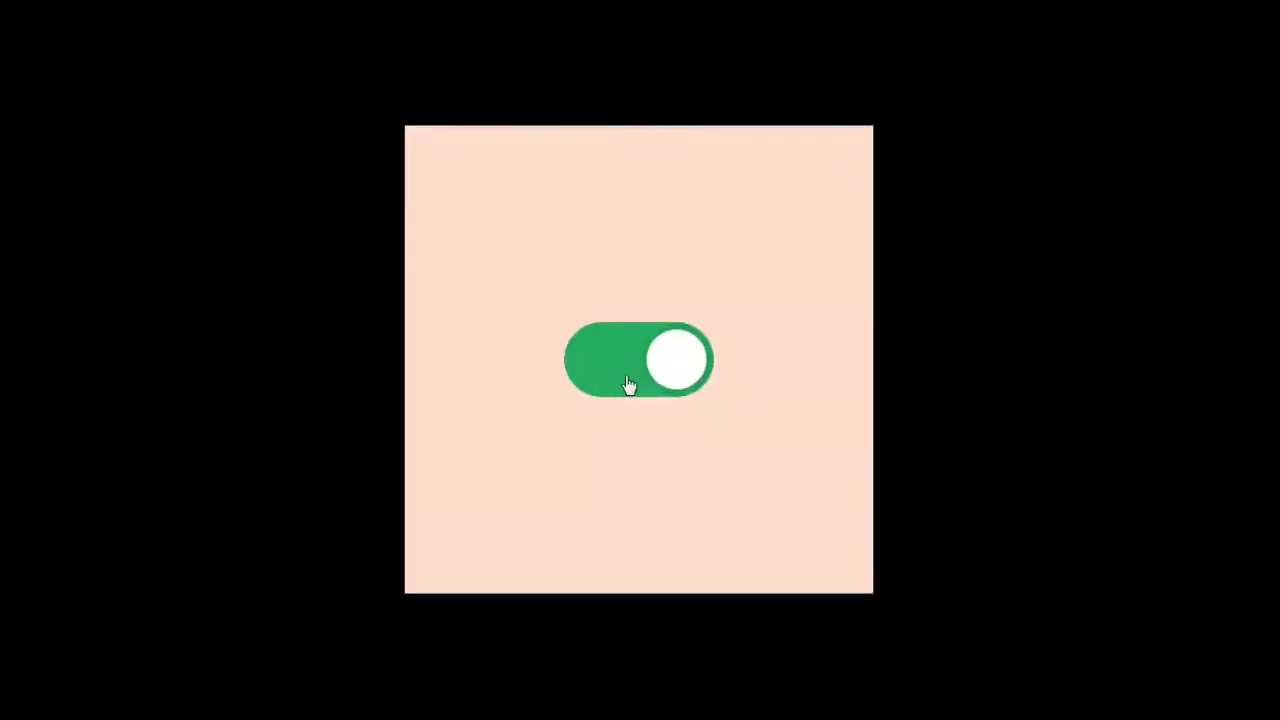
{"action": "left_click", "coordinate": [626, 383]}
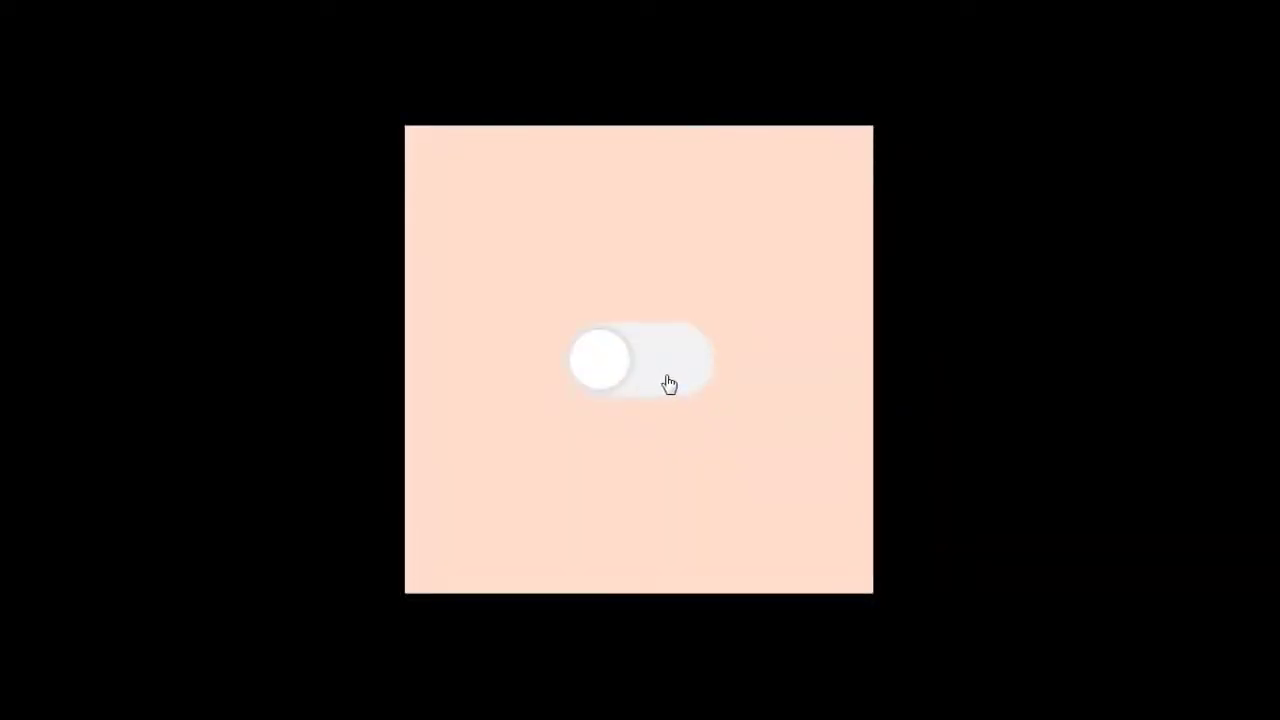
{"action": "left_click", "coordinate": [669, 384]}
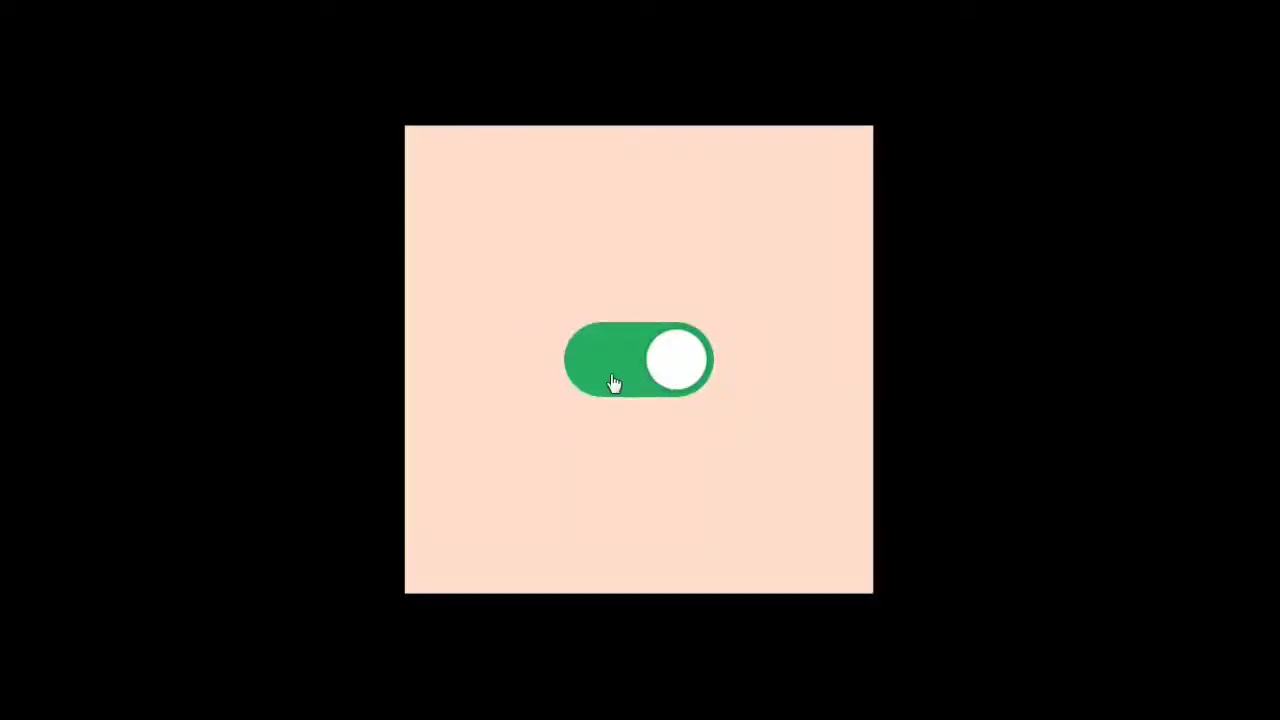
{"action": "left_click", "coordinate": [613, 381]}
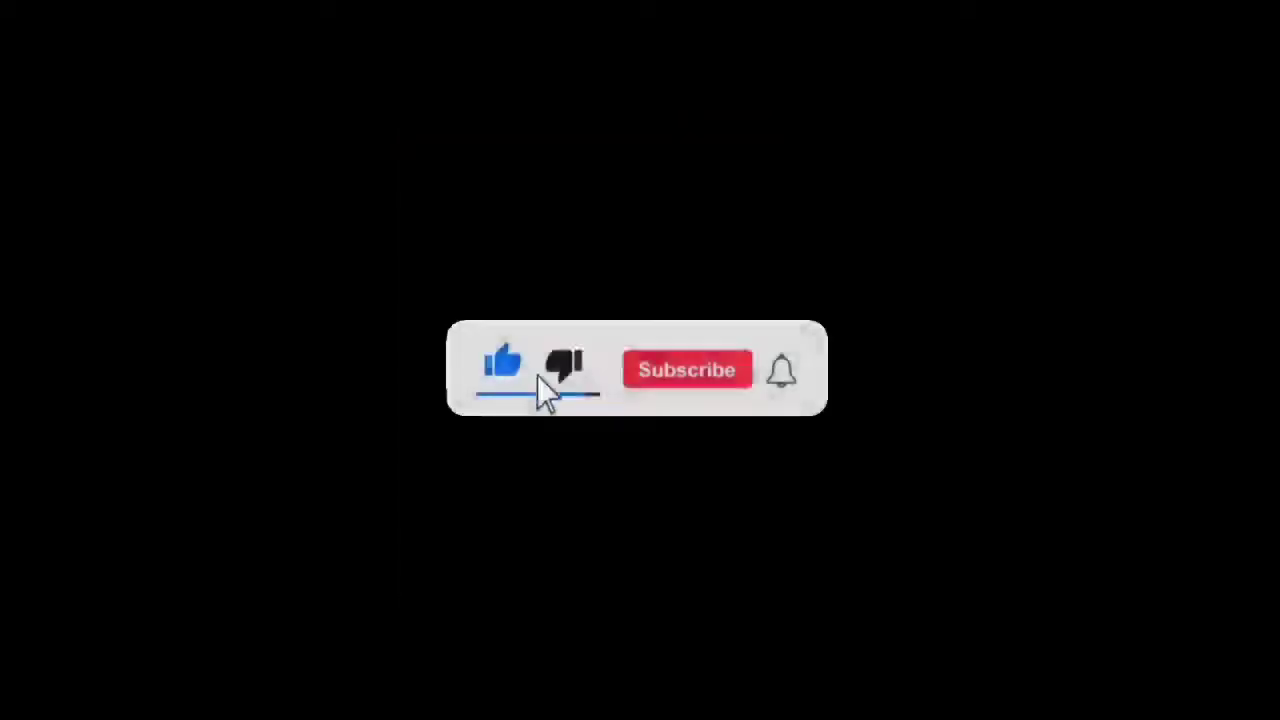